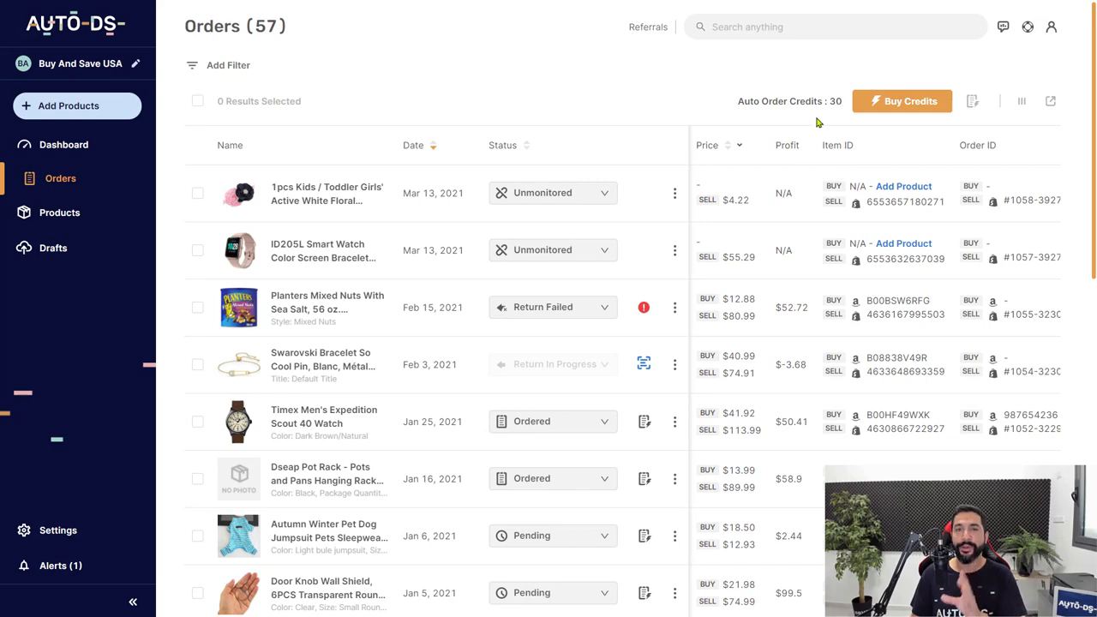
# Step: Check the credit packages, then show the Fulfilled by AutoDS summary with its -$9.86 balance
pyautogui.click(888, 104)
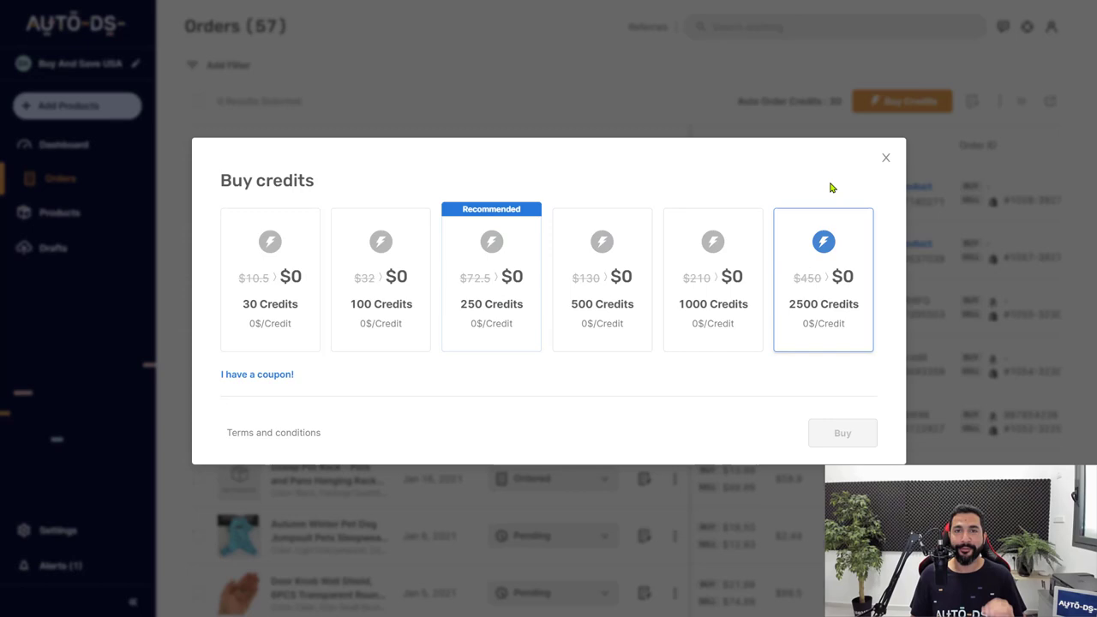
pyautogui.click(883, 159)
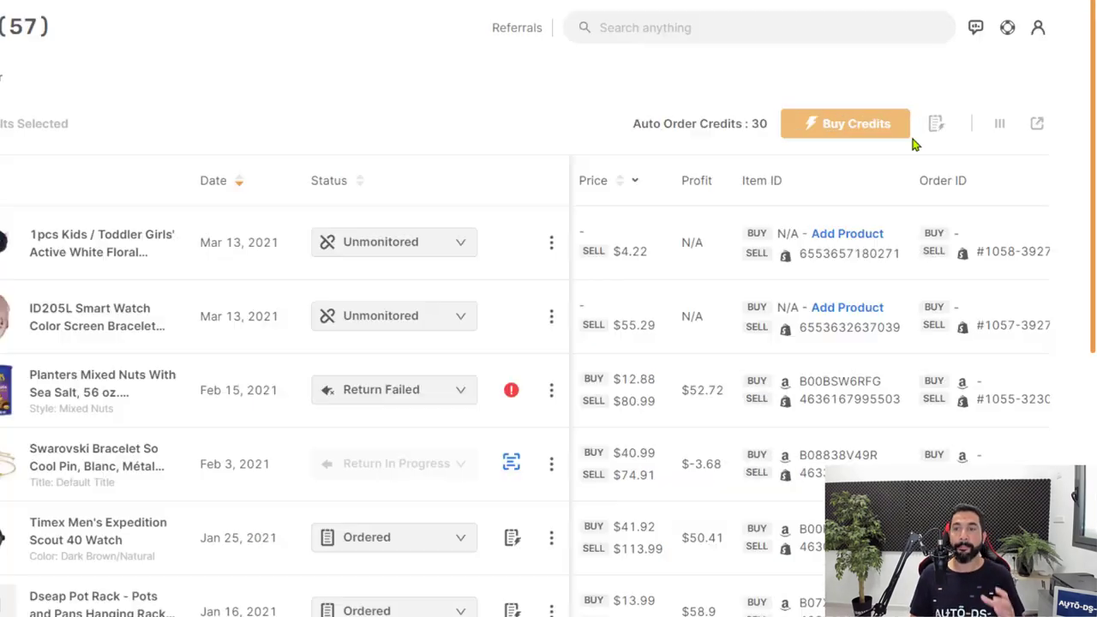
pyautogui.click(973, 103)
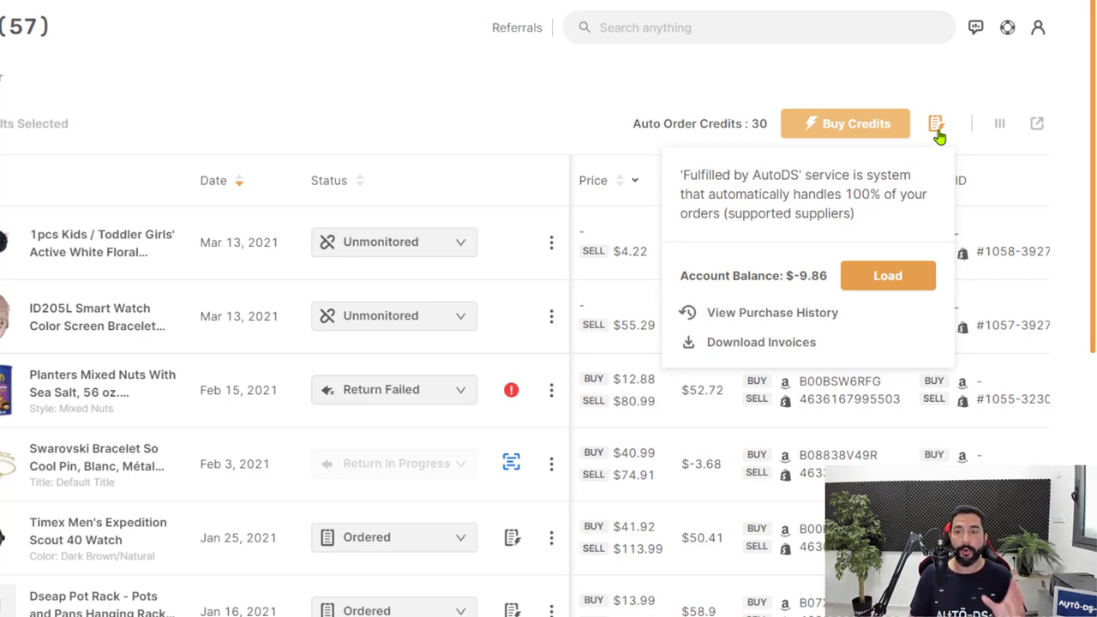
# Step: Open the Load AutoDS Managed Order Balance modal and dismiss it without adding funds
pyautogui.click(878, 281)
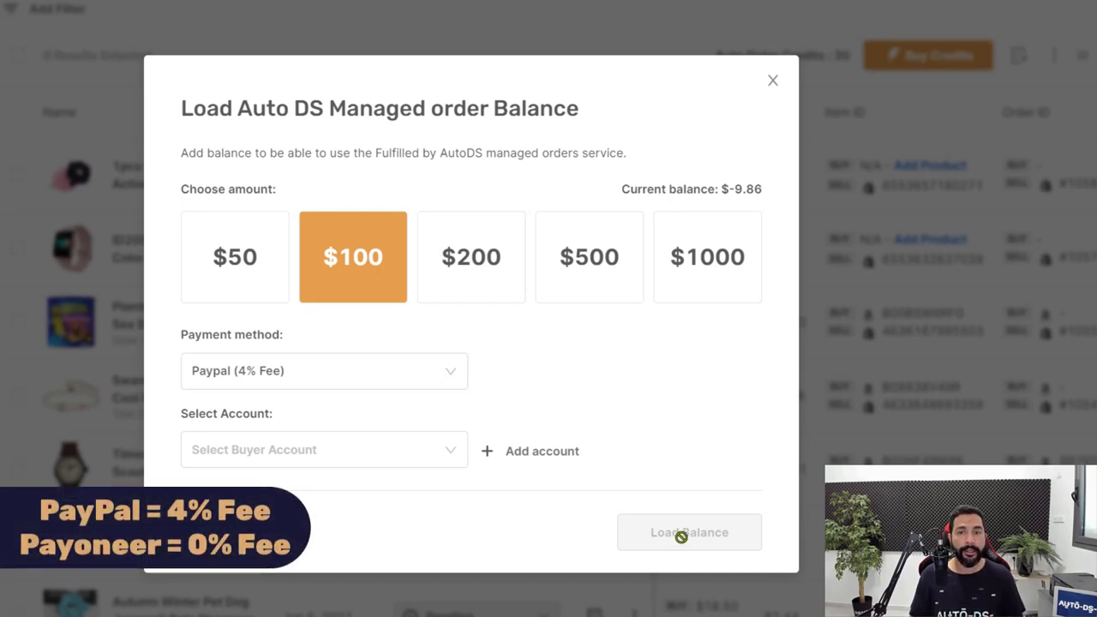
pyautogui.click(774, 82)
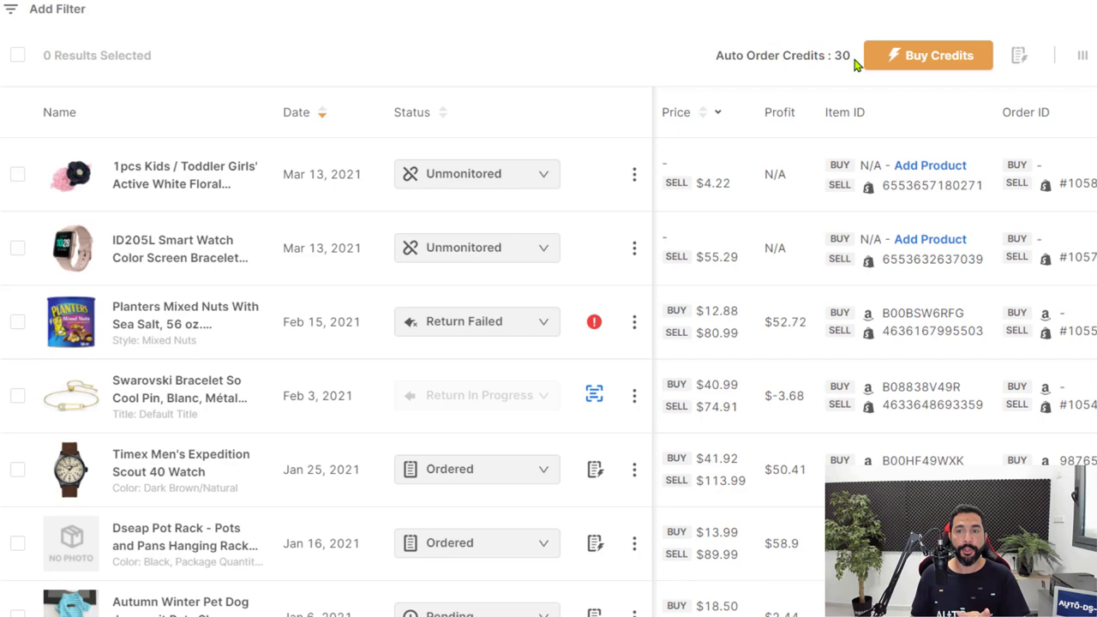
pyautogui.moveTo(1020, 60)
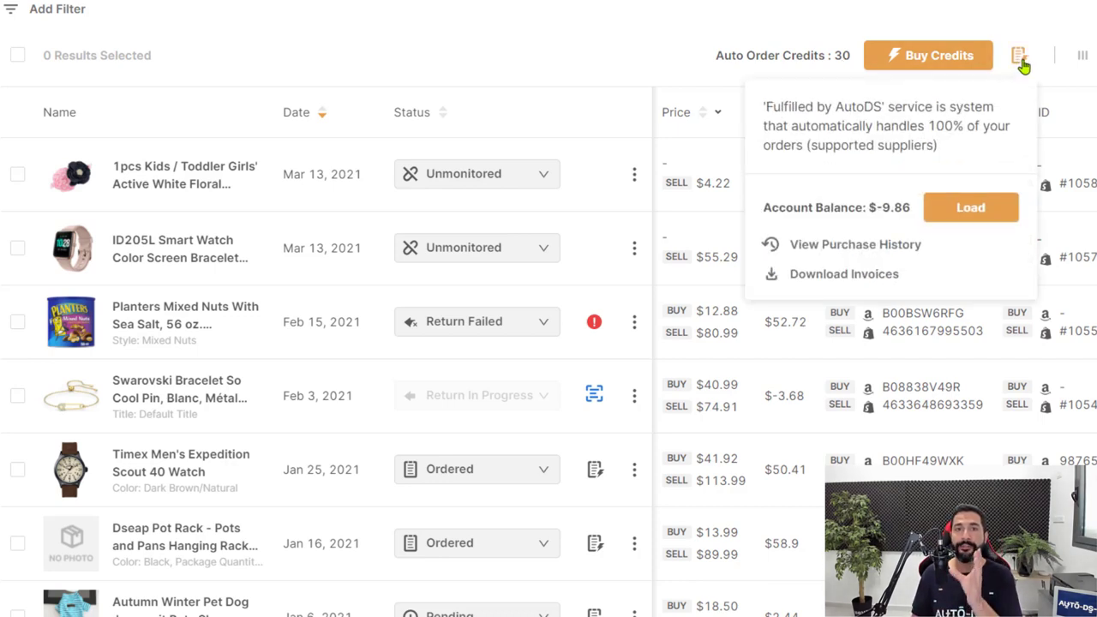
pyautogui.click(884, 251)
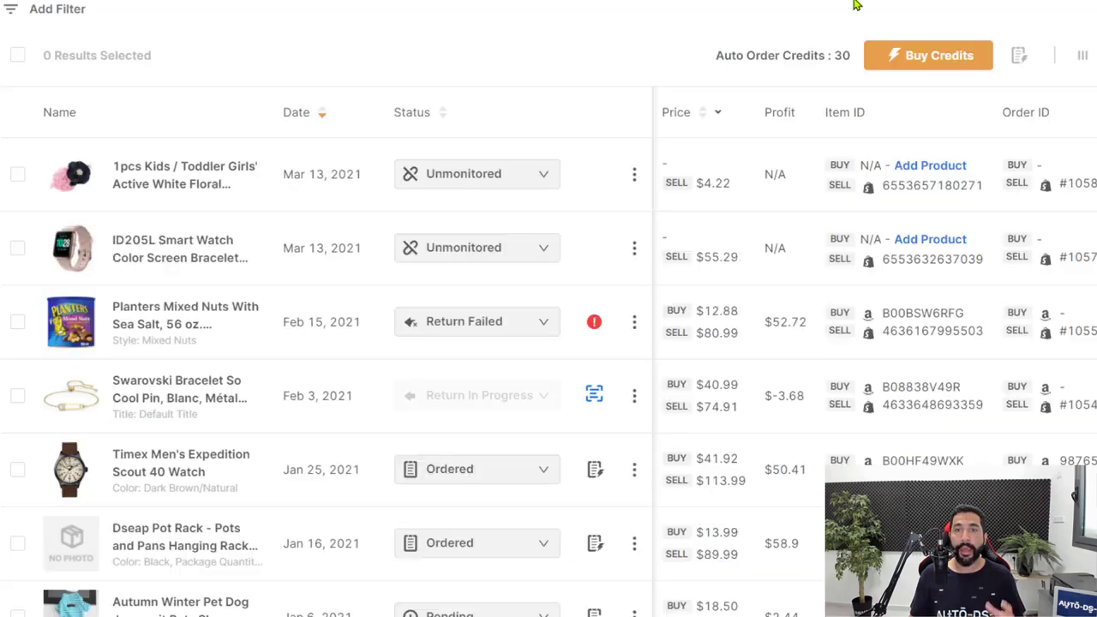
pyautogui.click(805, 95)
pyautogui.click(1019, 55)
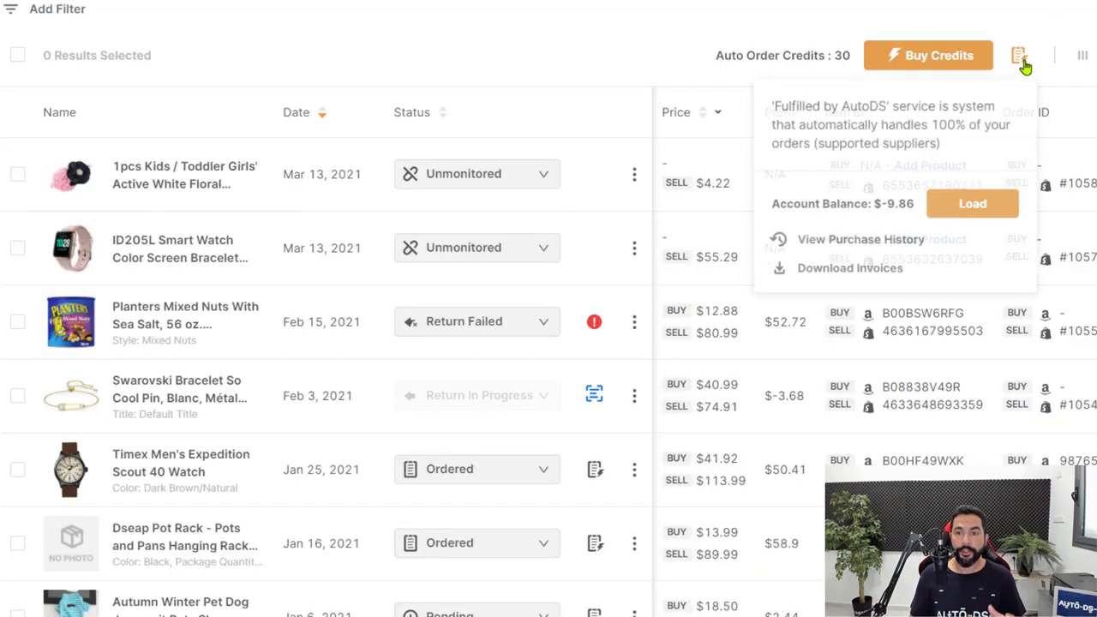
pyautogui.click(868, 288)
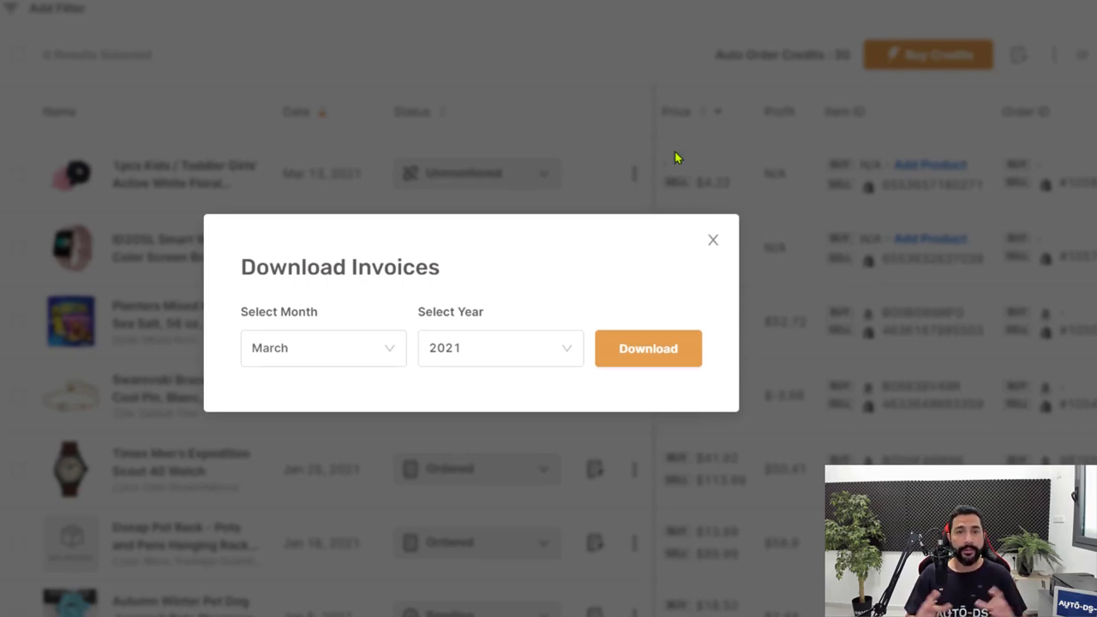
pyautogui.click(711, 243)
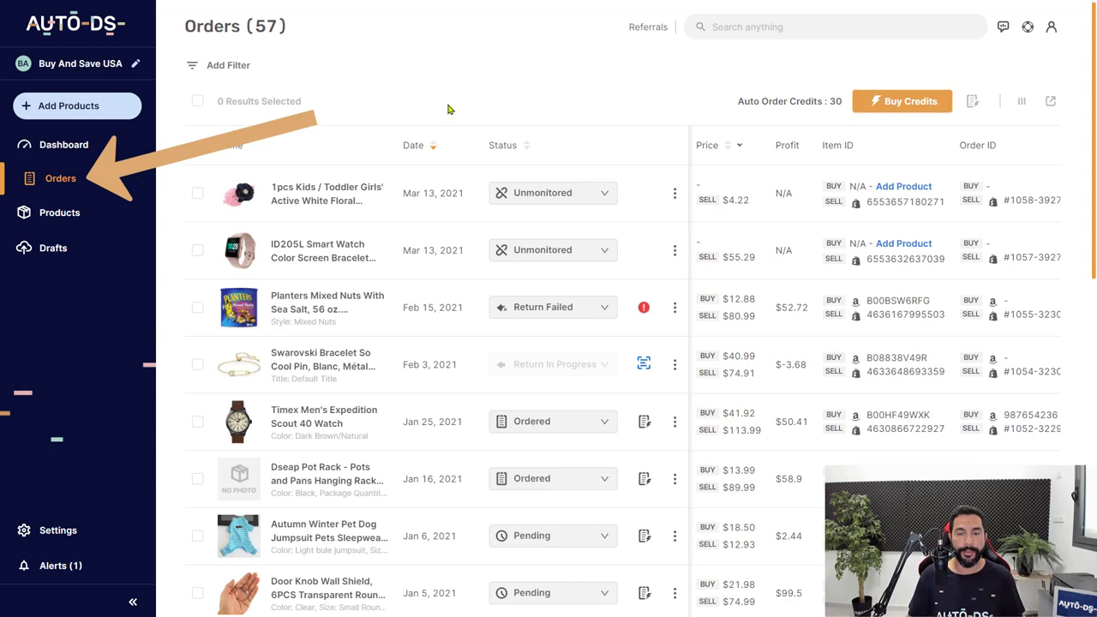
# Step: Change the Timex Men's Expedition Scout 40 Watch order status from Ordered to Pending
pyautogui.scroll(-3, 484, 180)
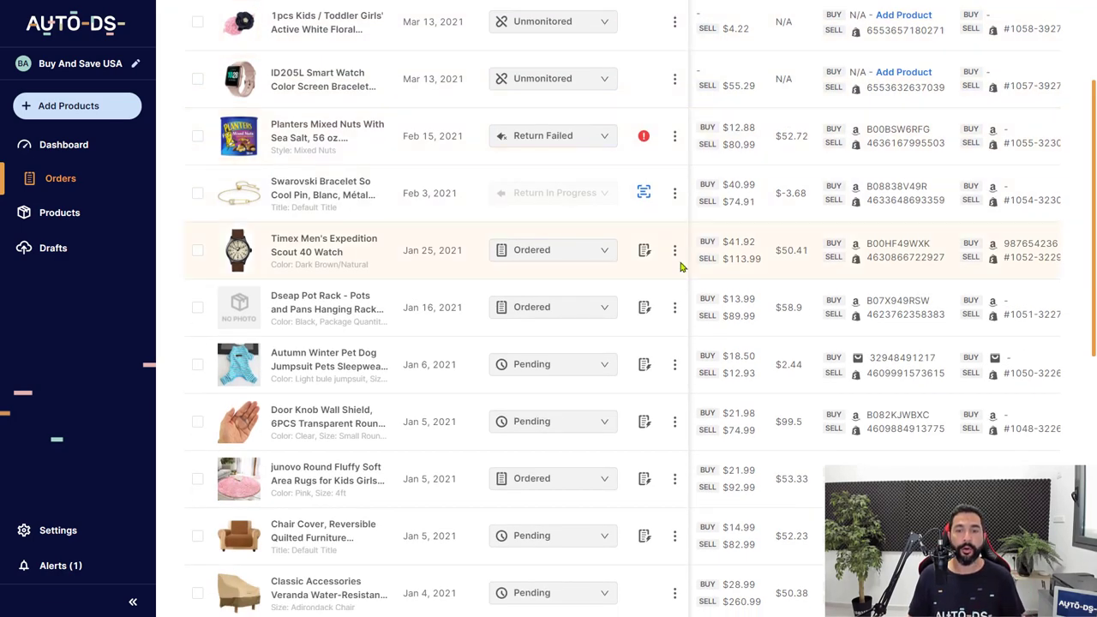
pyautogui.moveTo(644, 257)
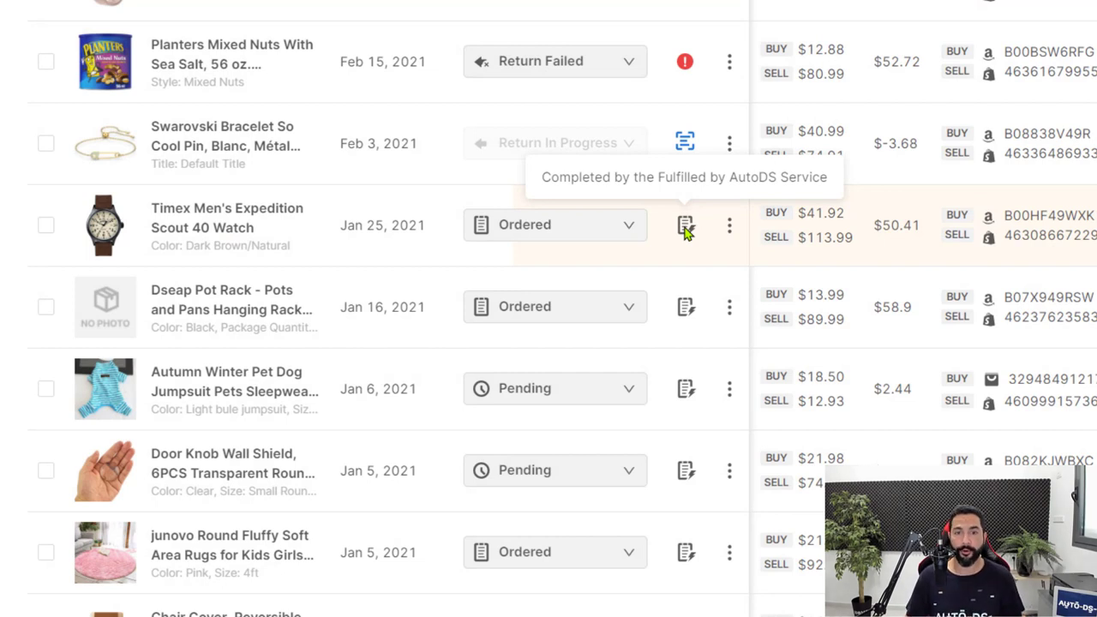
pyautogui.click(632, 227)
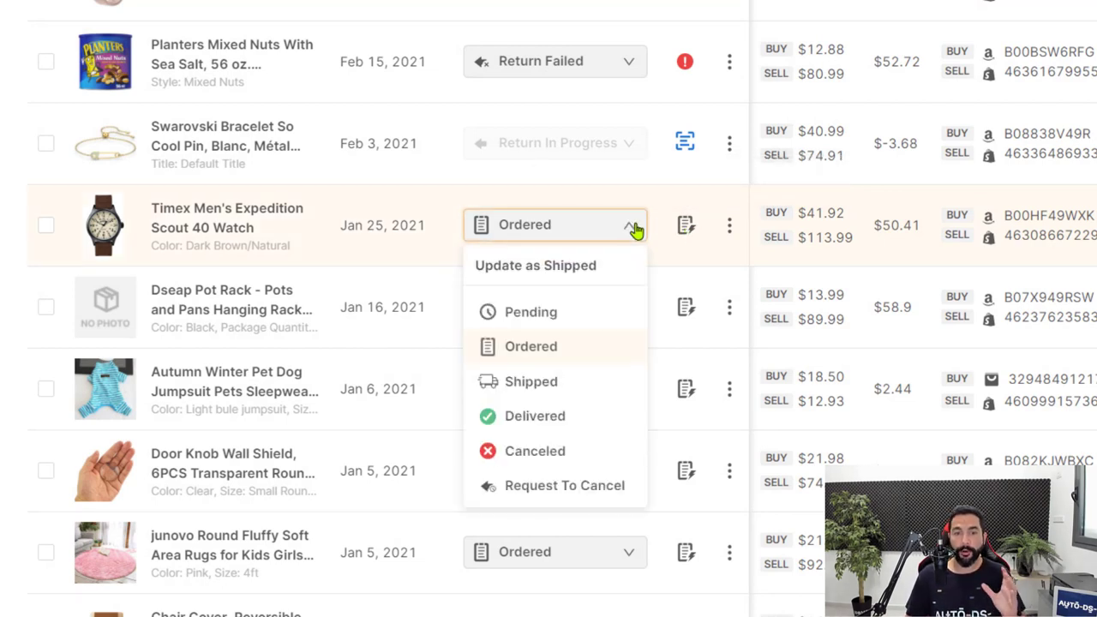
pyautogui.click(548, 314)
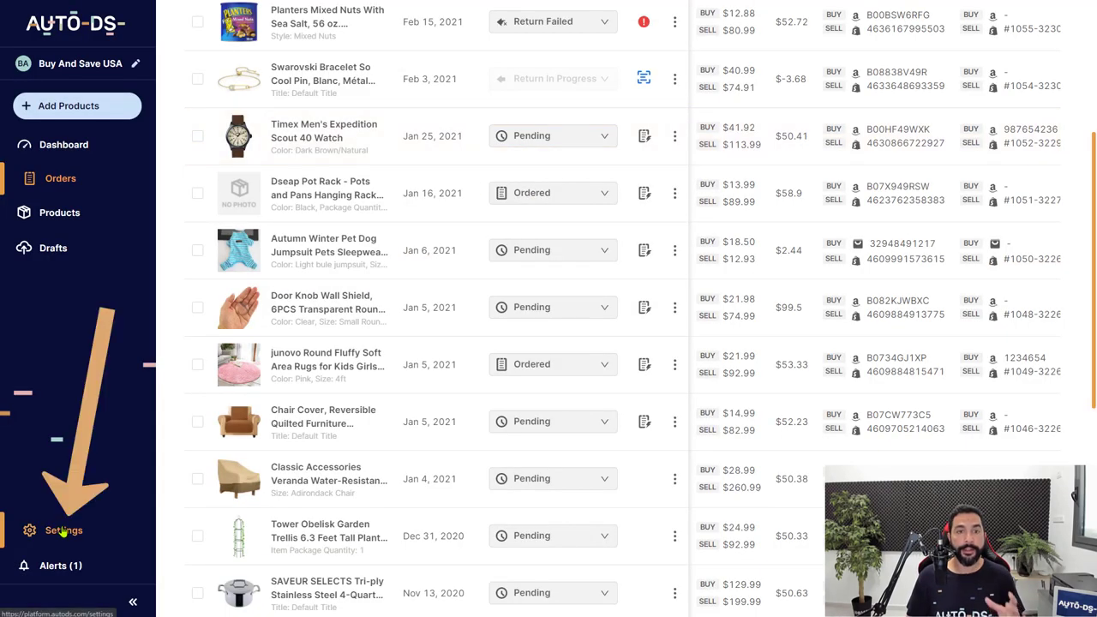
# Step: Uncheck Automatic orders in the Amazon US Orders settings and go back to Orders (57)
pyautogui.click(62, 531)
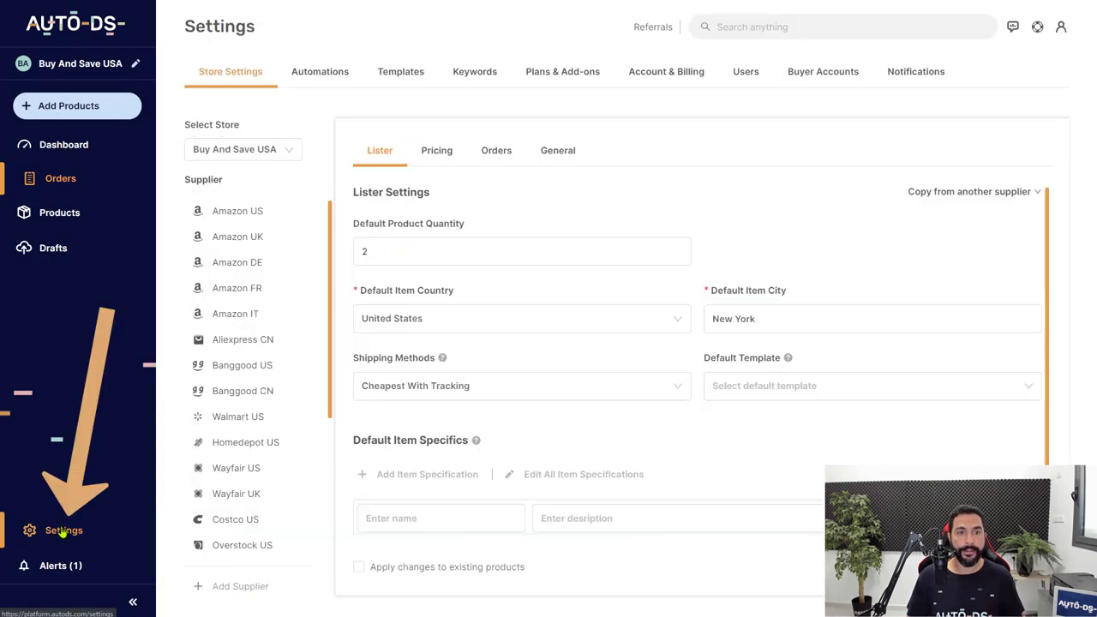
pyautogui.click(496, 152)
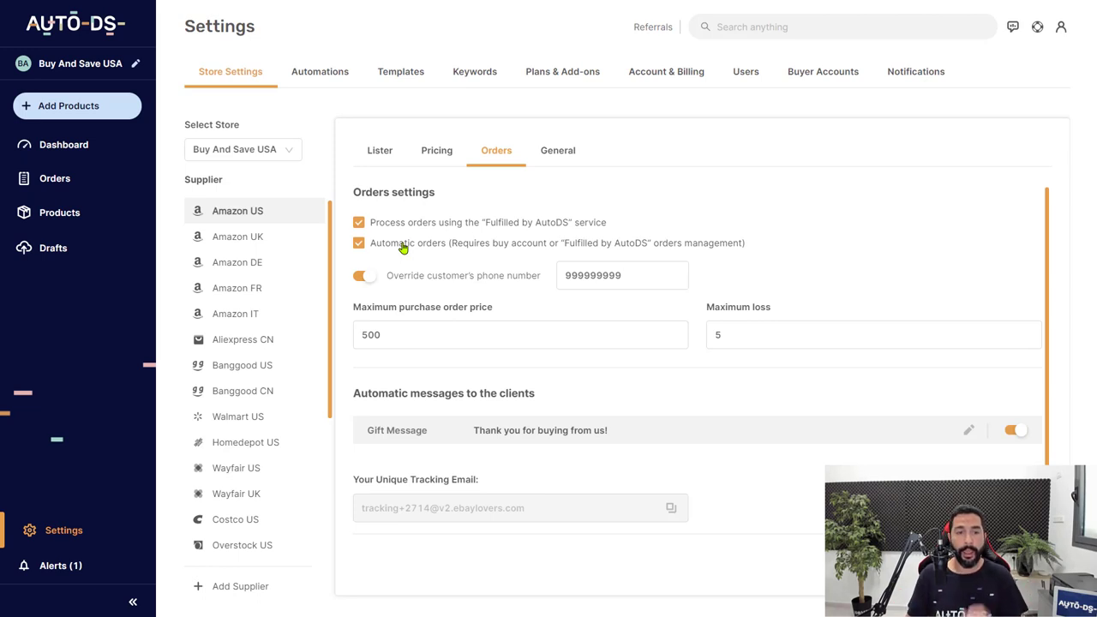
pyautogui.click(403, 248)
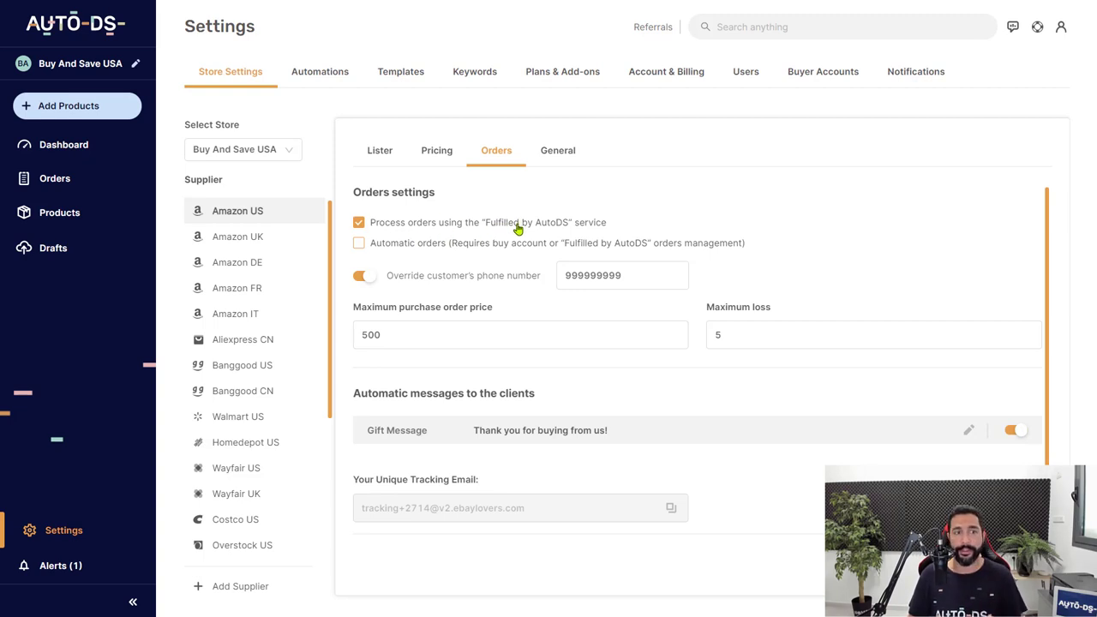
pyautogui.click(69, 182)
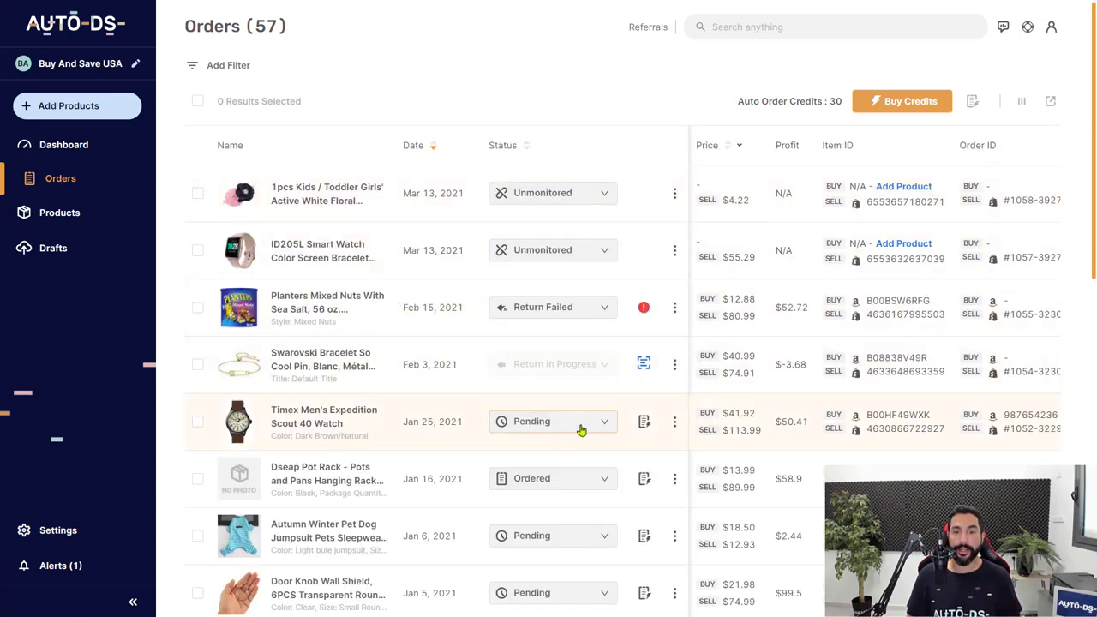
# Step: Send the pending Timex watch order to Auto Order, which ends in Error status
pyautogui.scroll(-1, 576, 420)
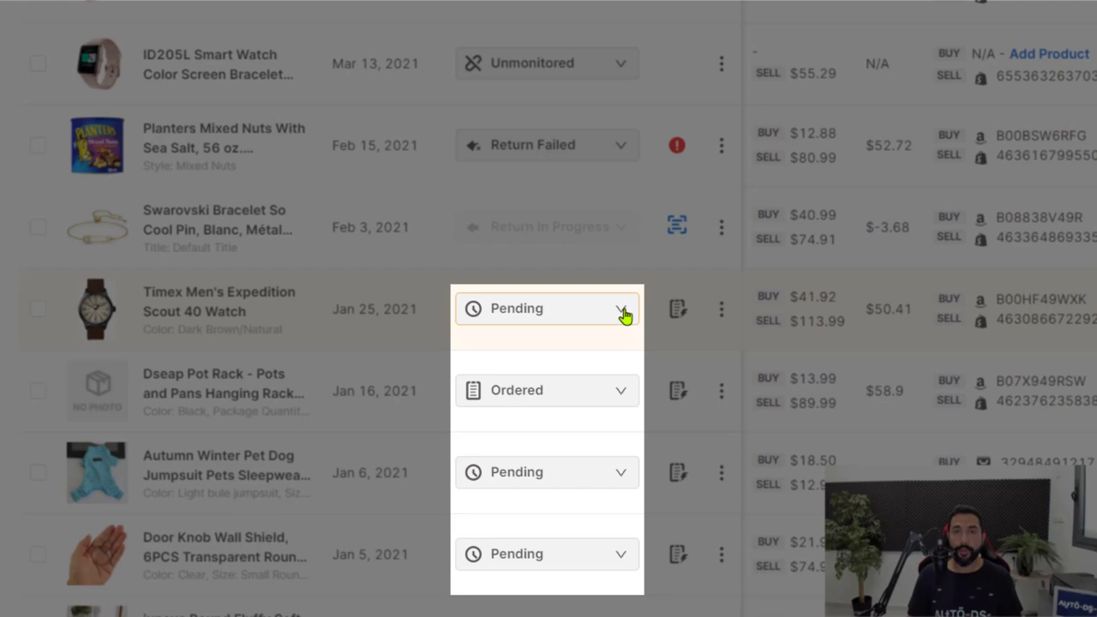
pyautogui.click(623, 316)
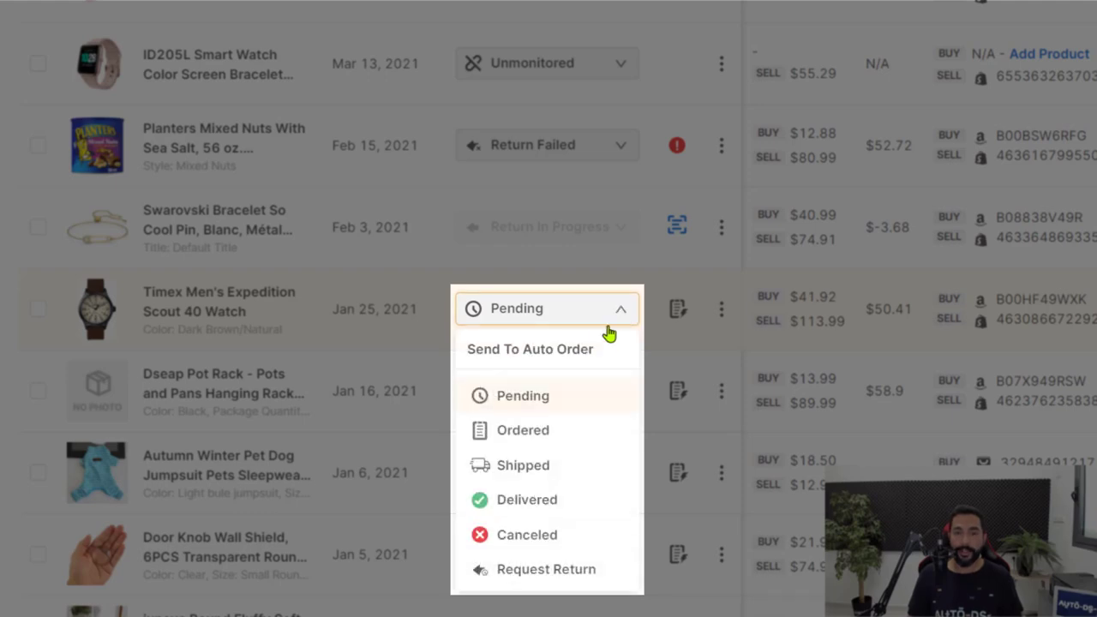
pyautogui.click(532, 362)
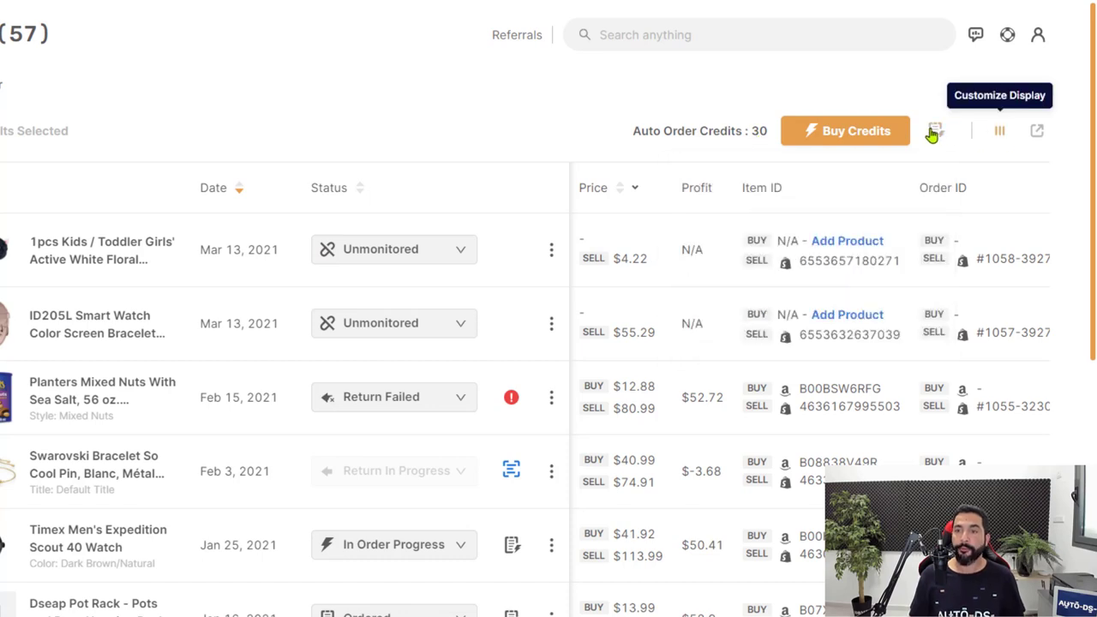
pyautogui.moveTo(938, 137)
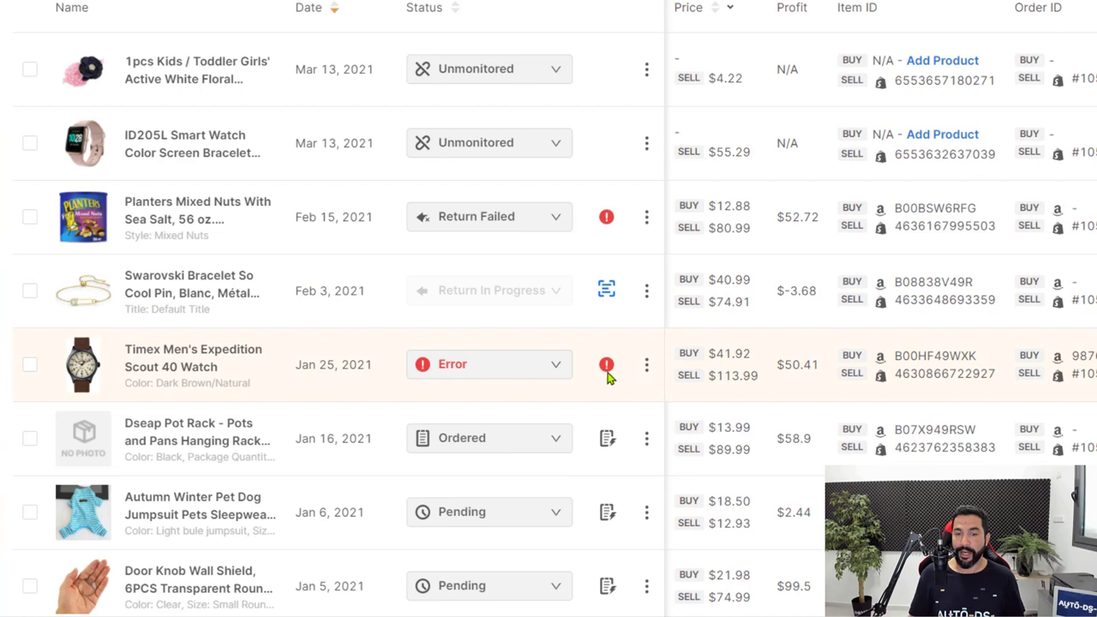
pyautogui.moveTo(606, 371)
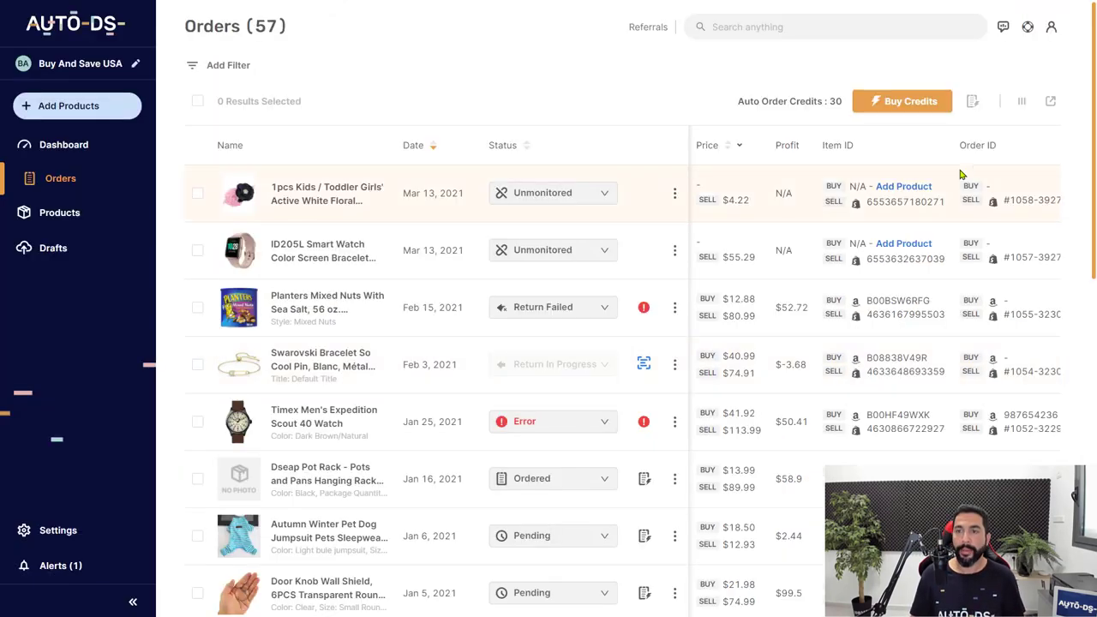
# Step: Glance at the fulfillment balance, then open the Dseap Pot Rack order's Ordered status menu
pyautogui.click(971, 103)
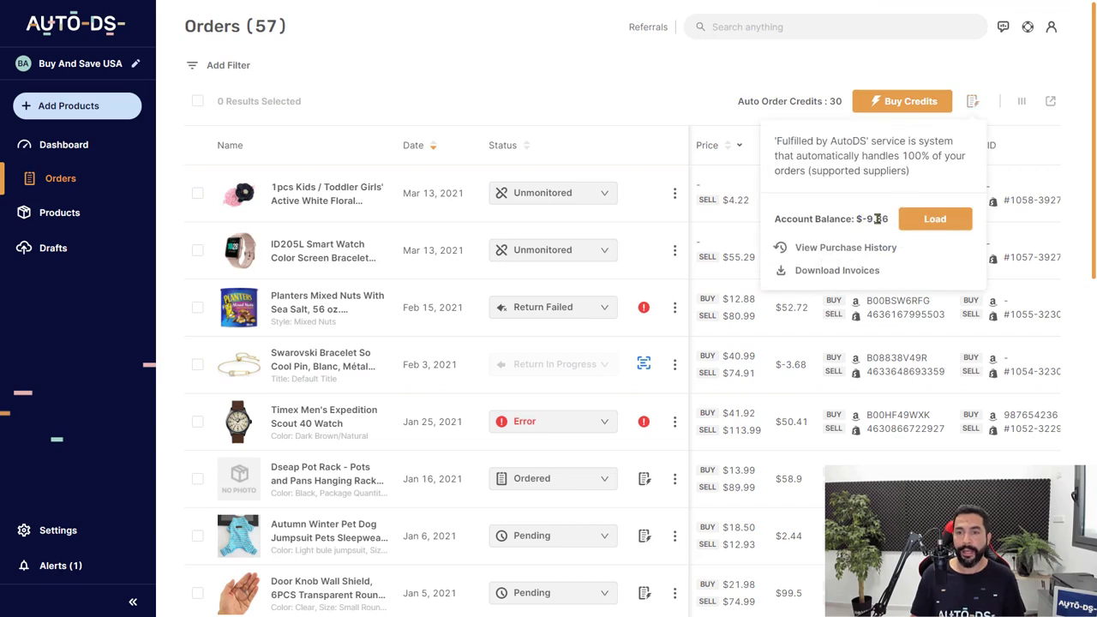
pyautogui.click(703, 395)
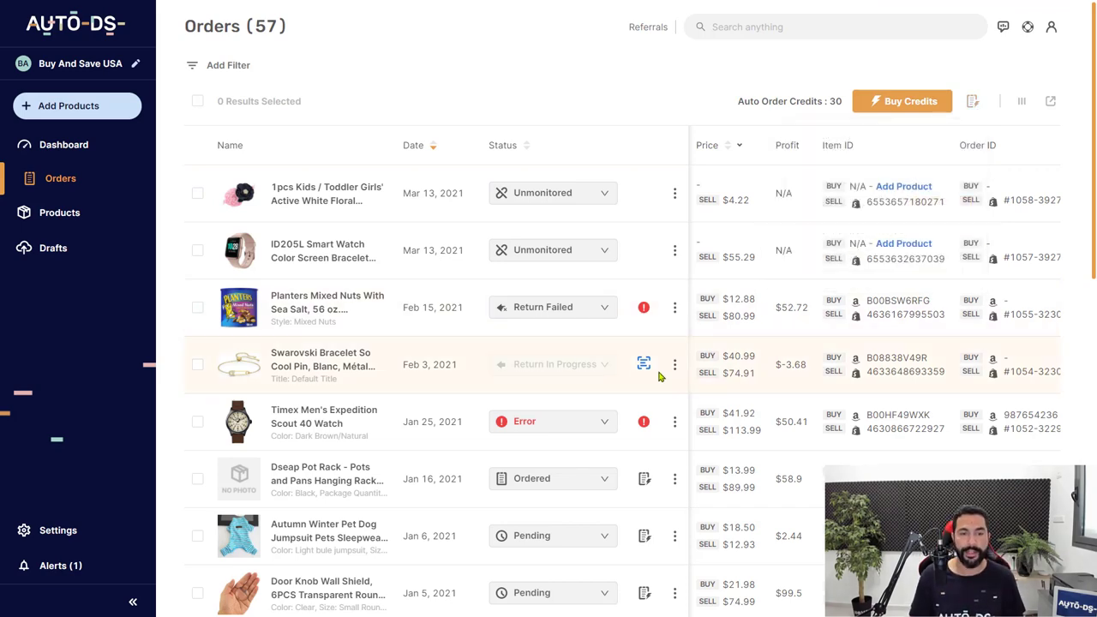
pyautogui.scroll(-2, 659, 373)
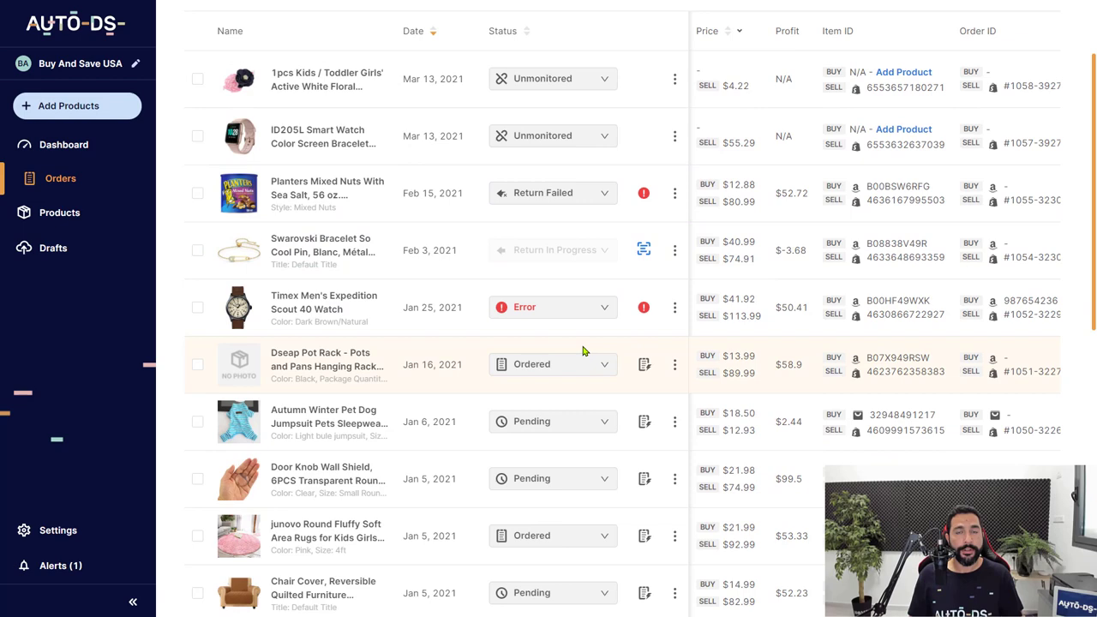
pyautogui.click(570, 366)
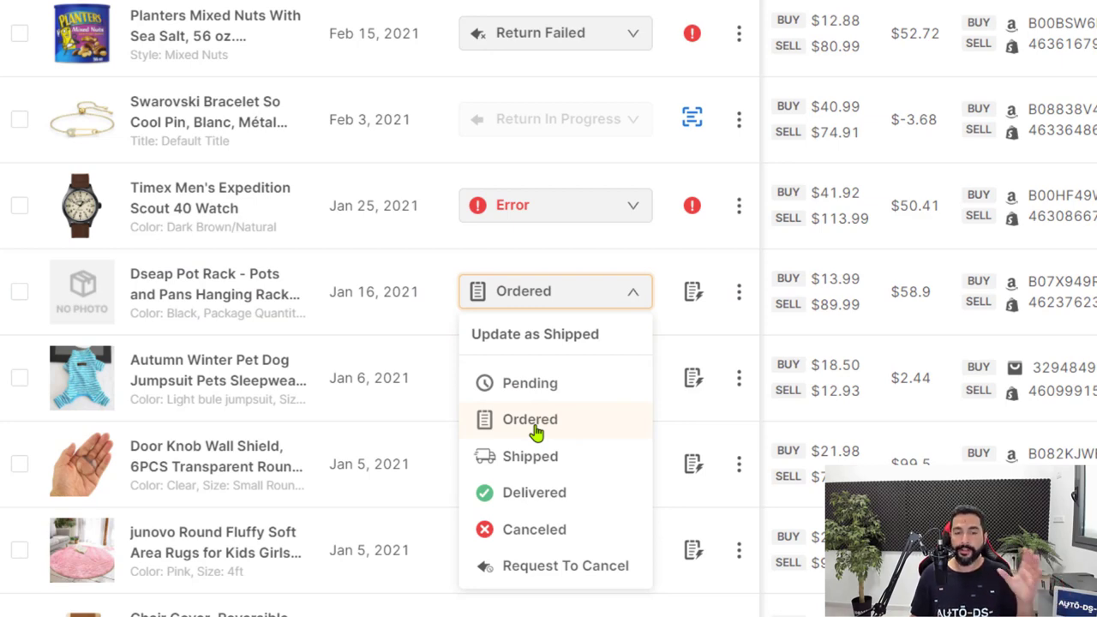
# Step: Enter the supplier's buy order ID for the Dseap Pot Rack order and save it
pyautogui.click(548, 334)
pyautogui.click(492, 211)
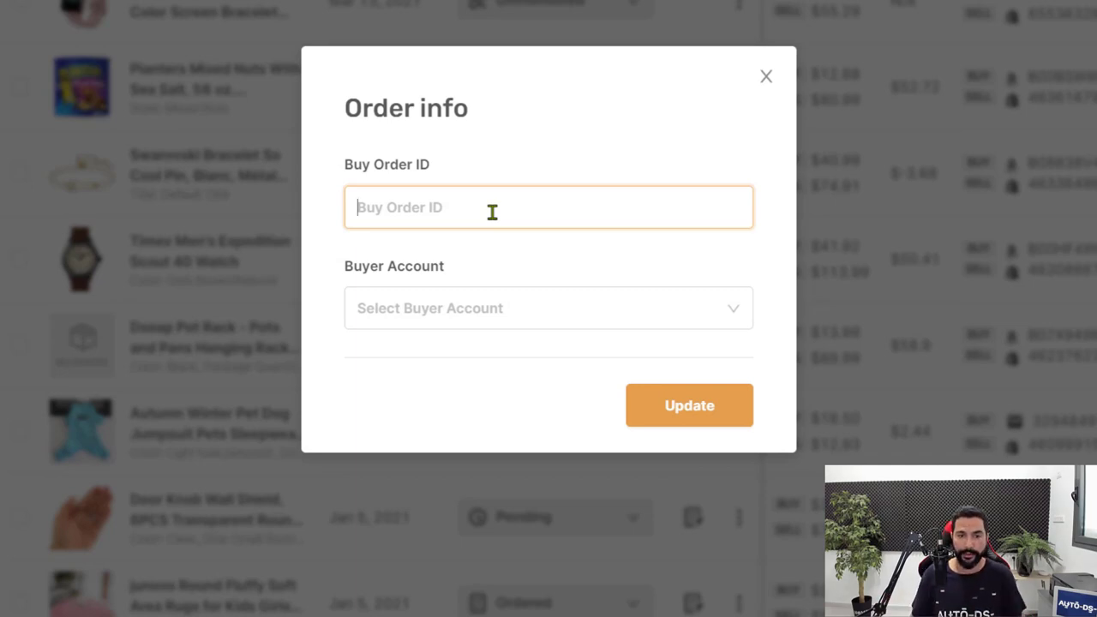
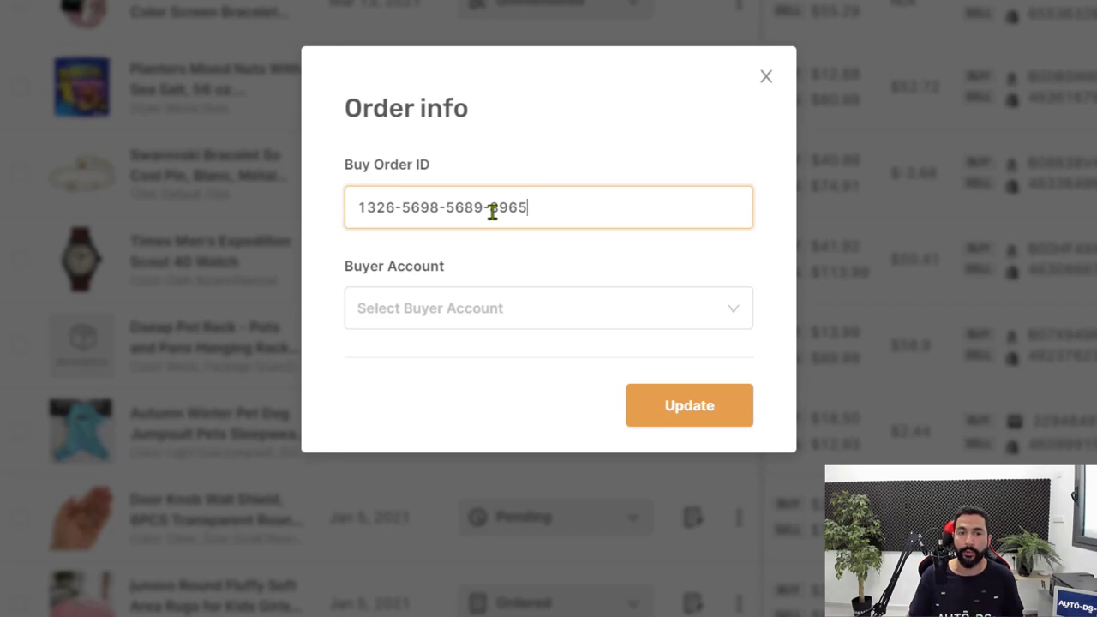
pyautogui.click(724, 403)
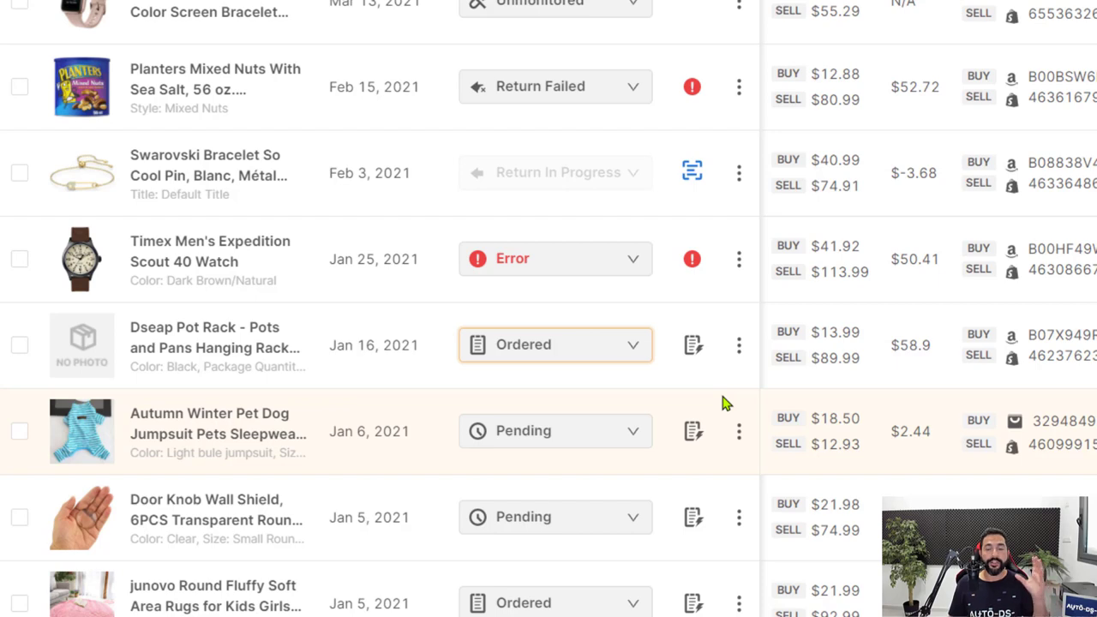
pyautogui.scroll(-1, 722, 403)
pyautogui.click(634, 269)
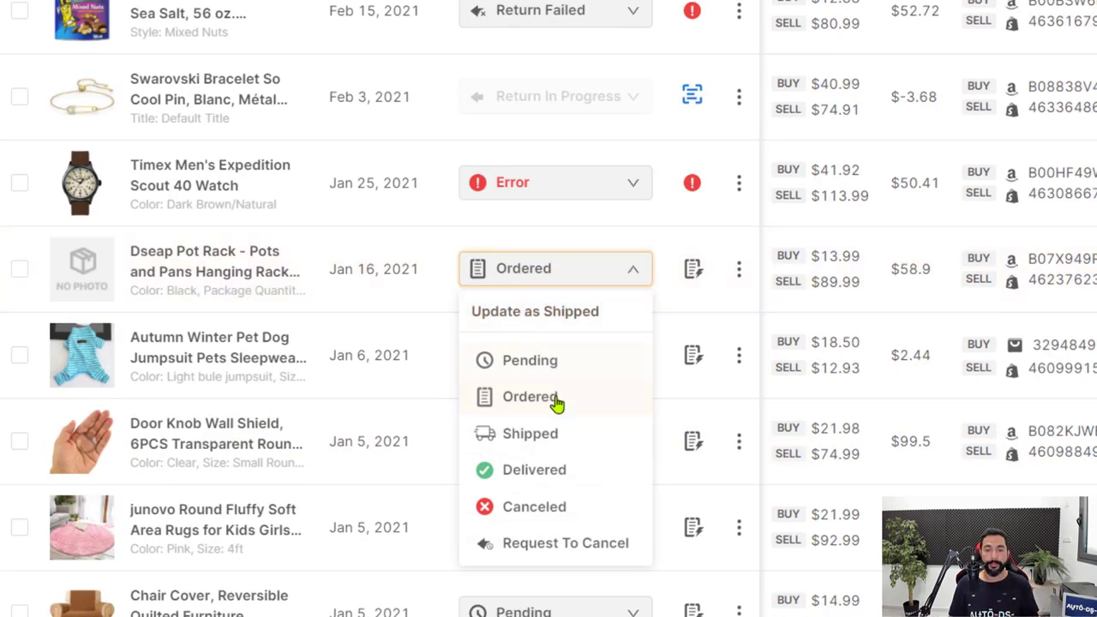
pyautogui.click(536, 443)
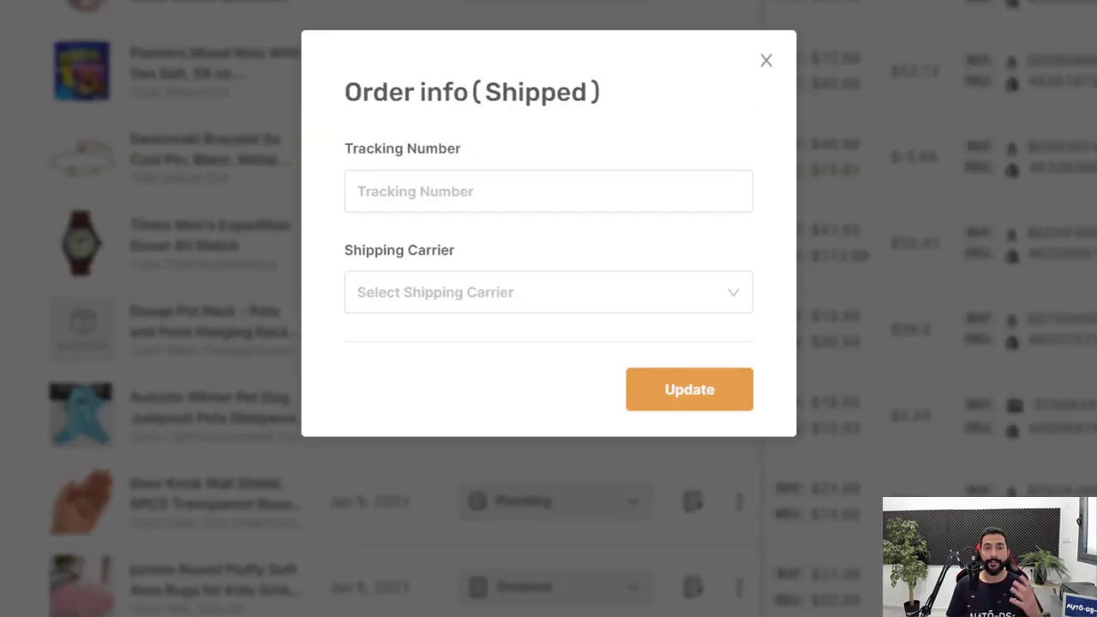
pyautogui.click(634, 305)
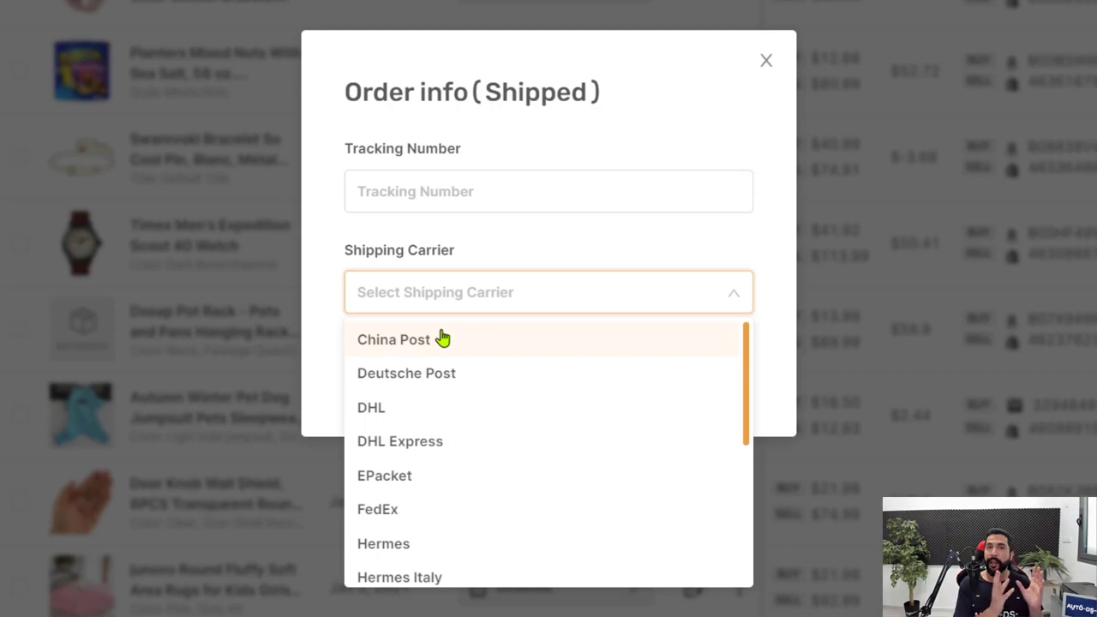
pyautogui.click(906, 240)
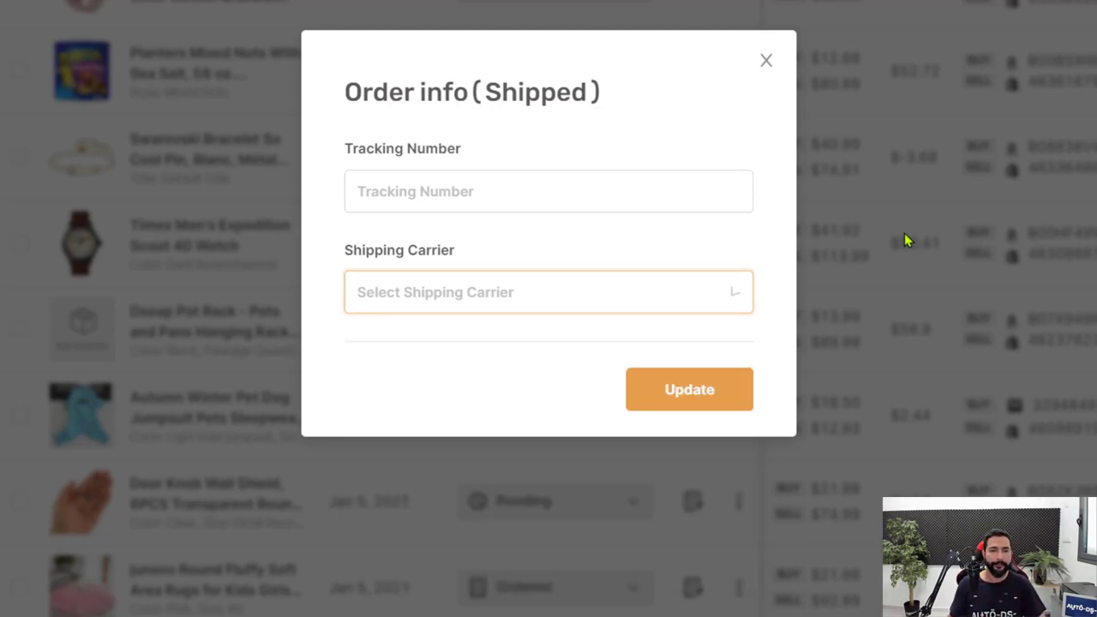
pyautogui.click(906, 240)
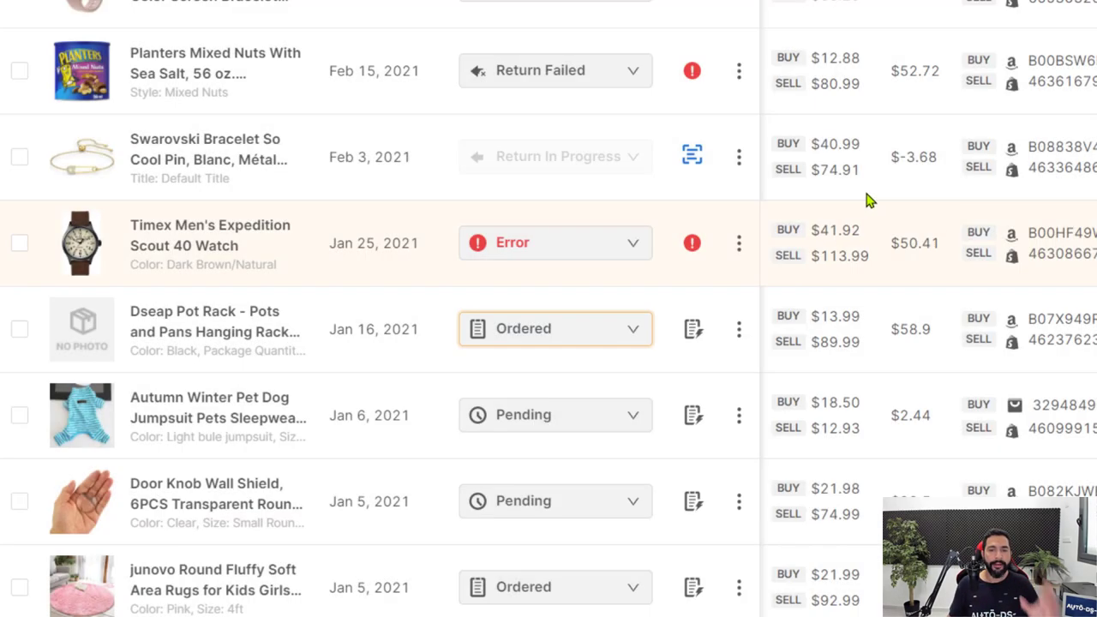
# Step: Switch the Dseap Pot Rack order to Pending, leaving the Autumn Winter Pet Dog order Pending
pyautogui.click(580, 336)
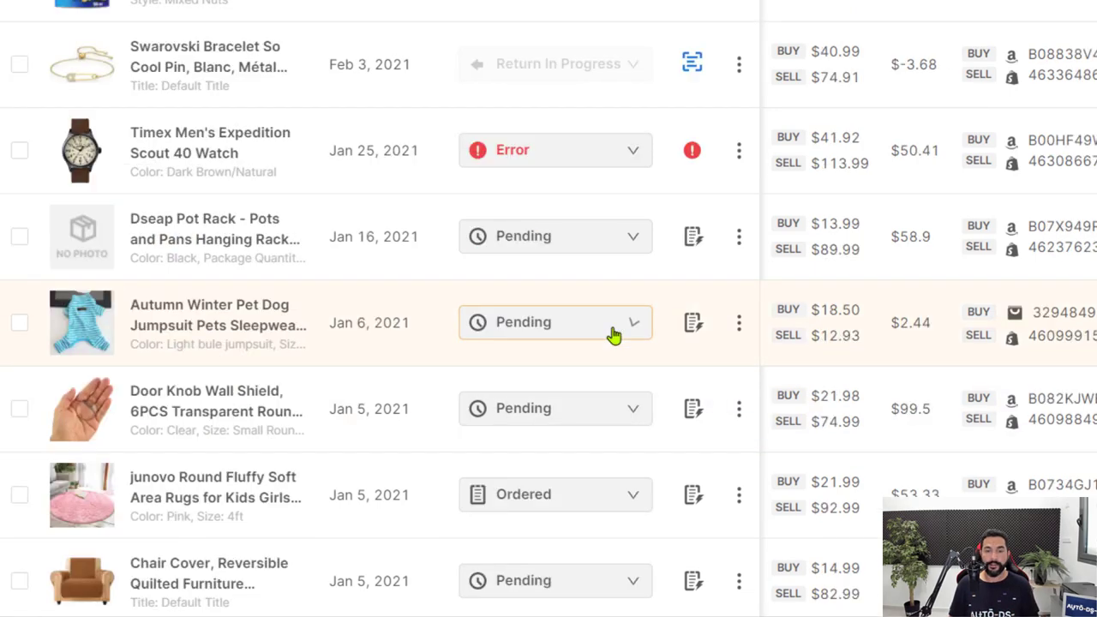
pyautogui.click(611, 333)
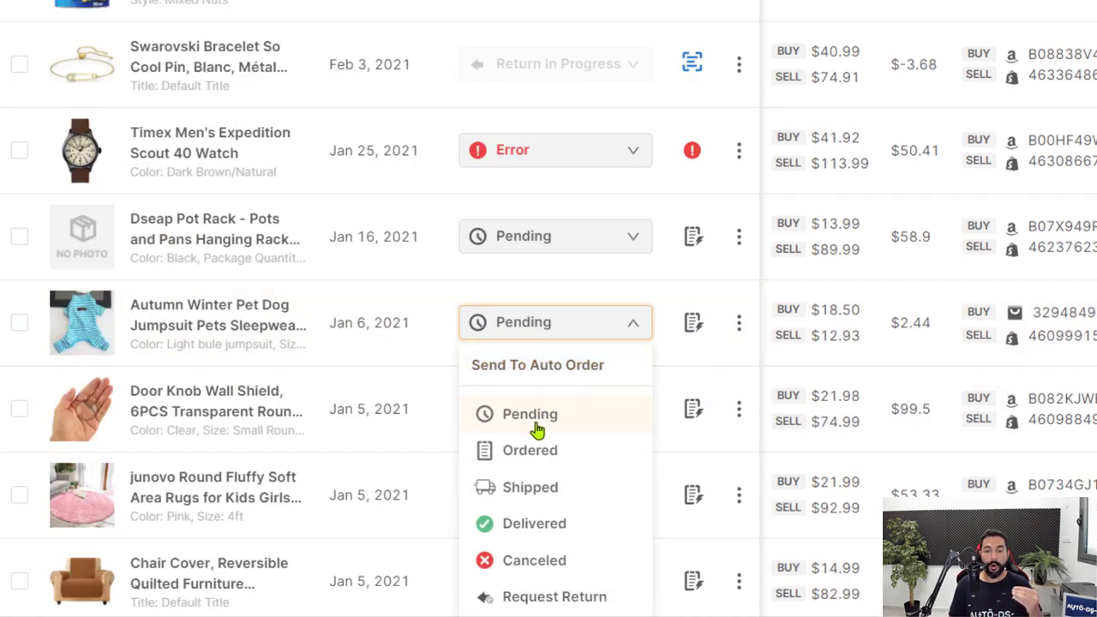
pyautogui.click(563, 419)
pyautogui.click(569, 334)
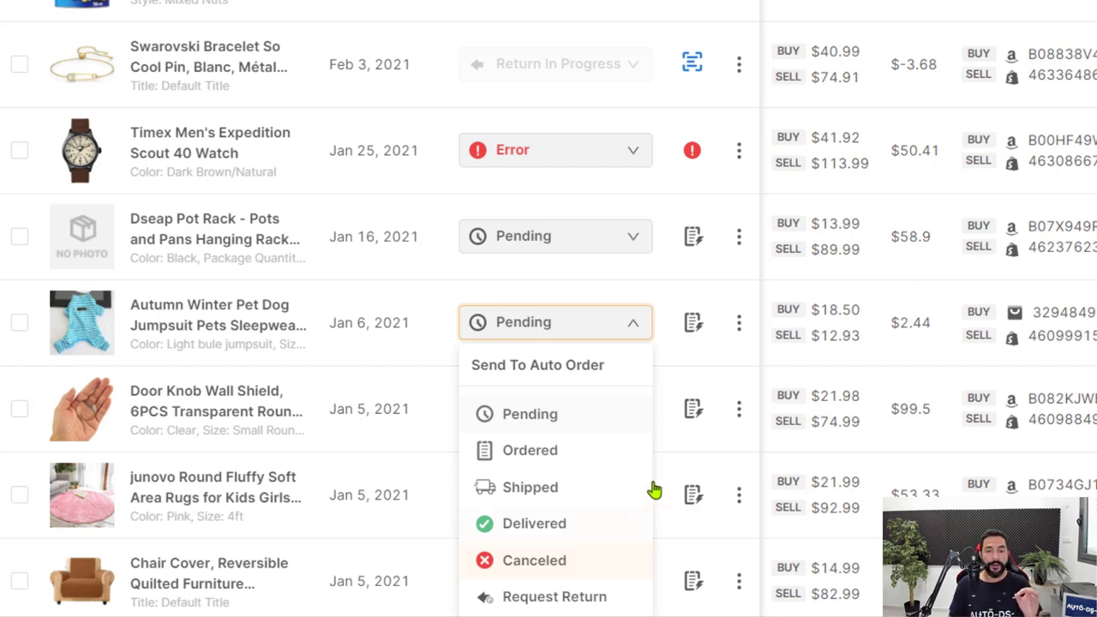
pyautogui.click(722, 355)
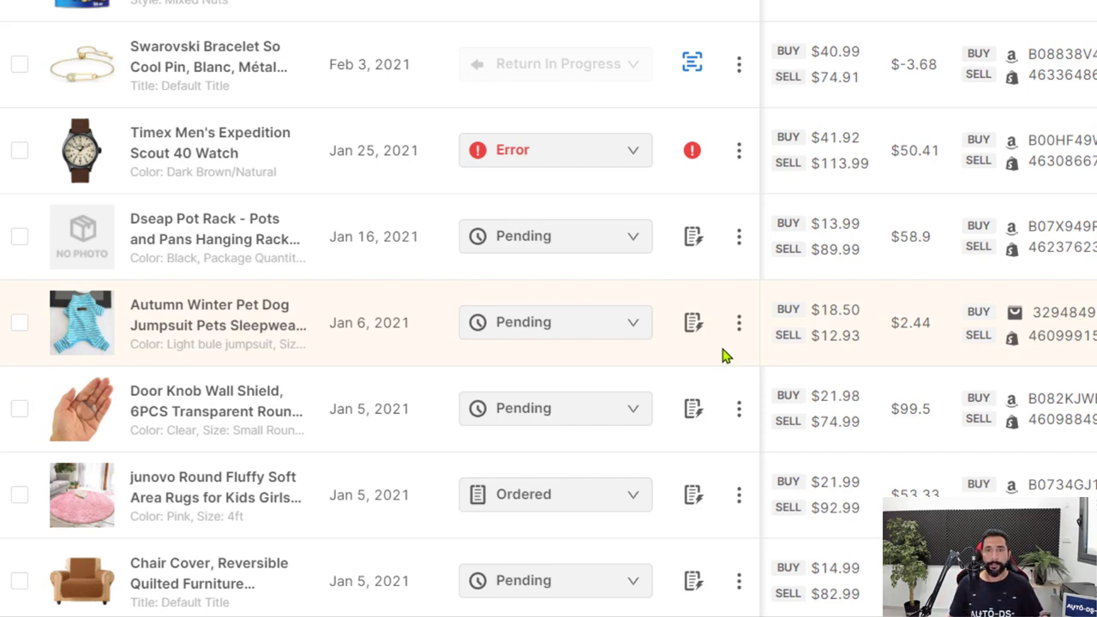
# Step: Set the junovo Round Fluffy Soft Area Rugs order's status to Request Return
pyautogui.scroll(-1, 900, 146)
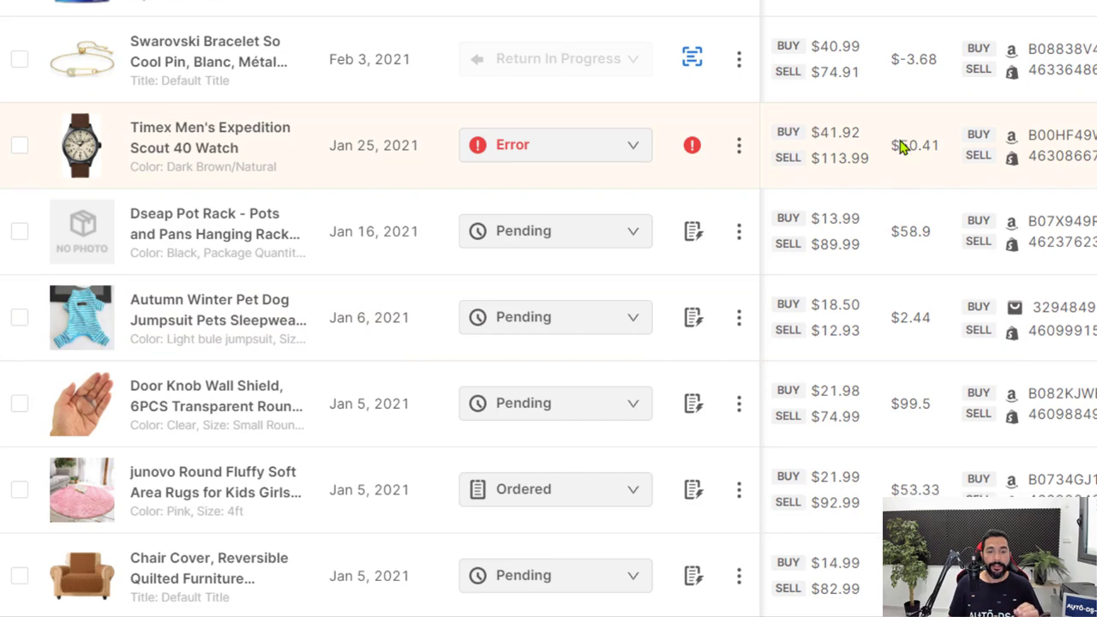
pyautogui.scroll(-2, 900, 145)
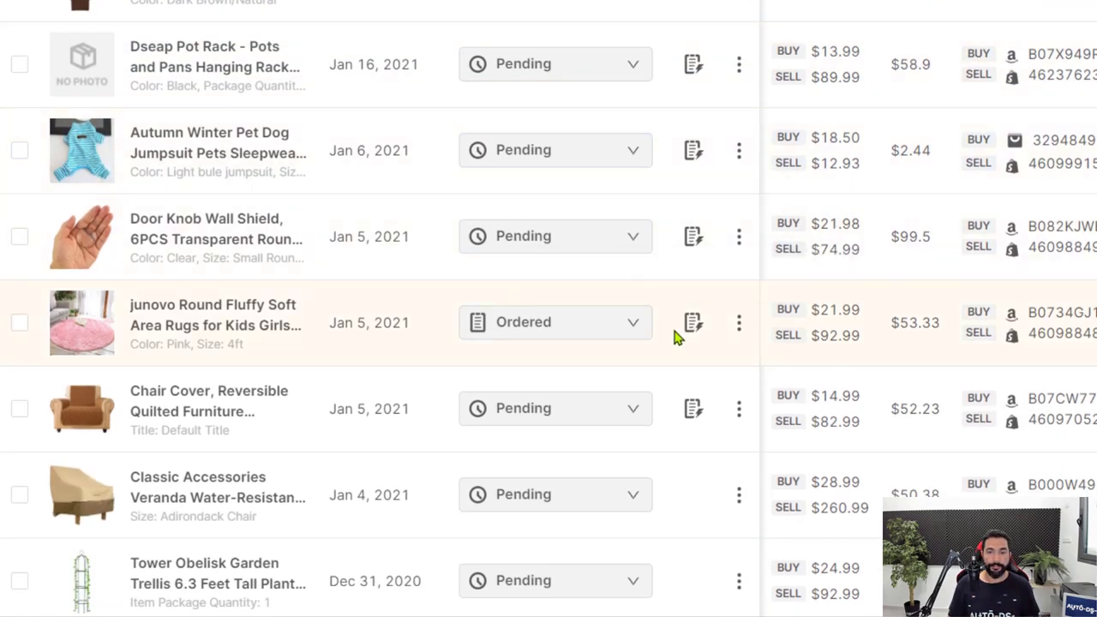
pyautogui.click(631, 324)
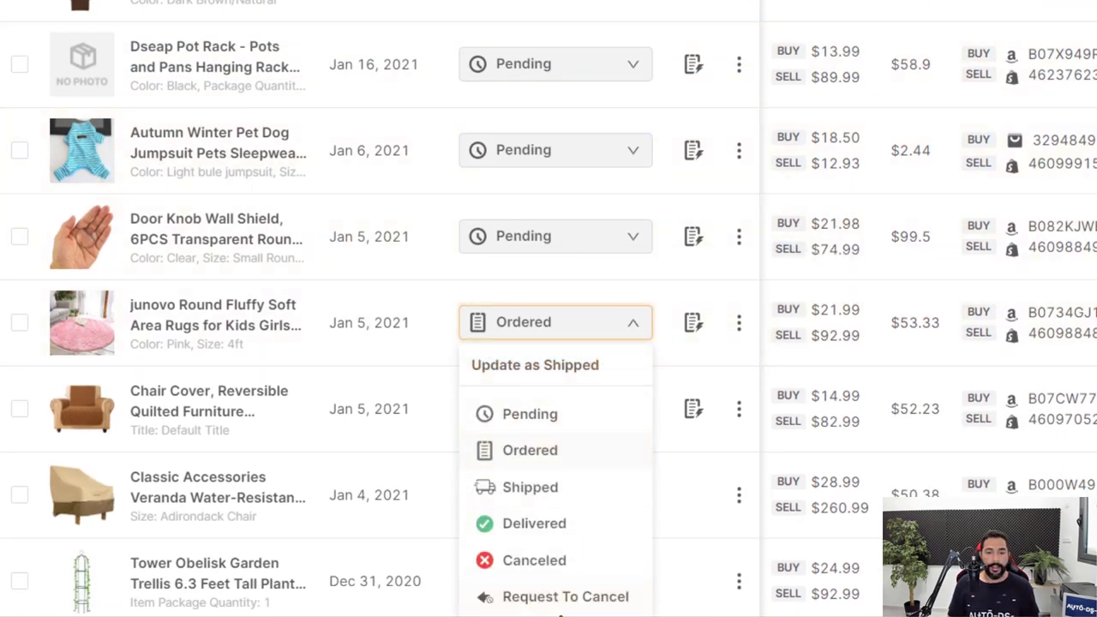
pyautogui.click(573, 600)
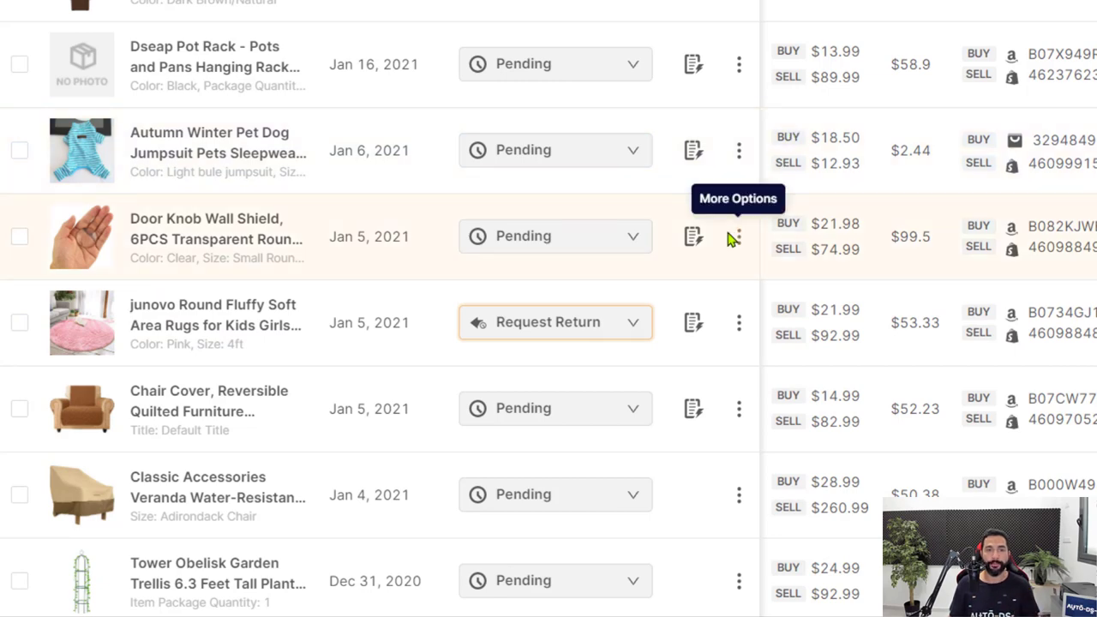
# Step: Download the Swarovski Bracelet order's return label as a PNG image
pyautogui.scroll(3, 724, 227)
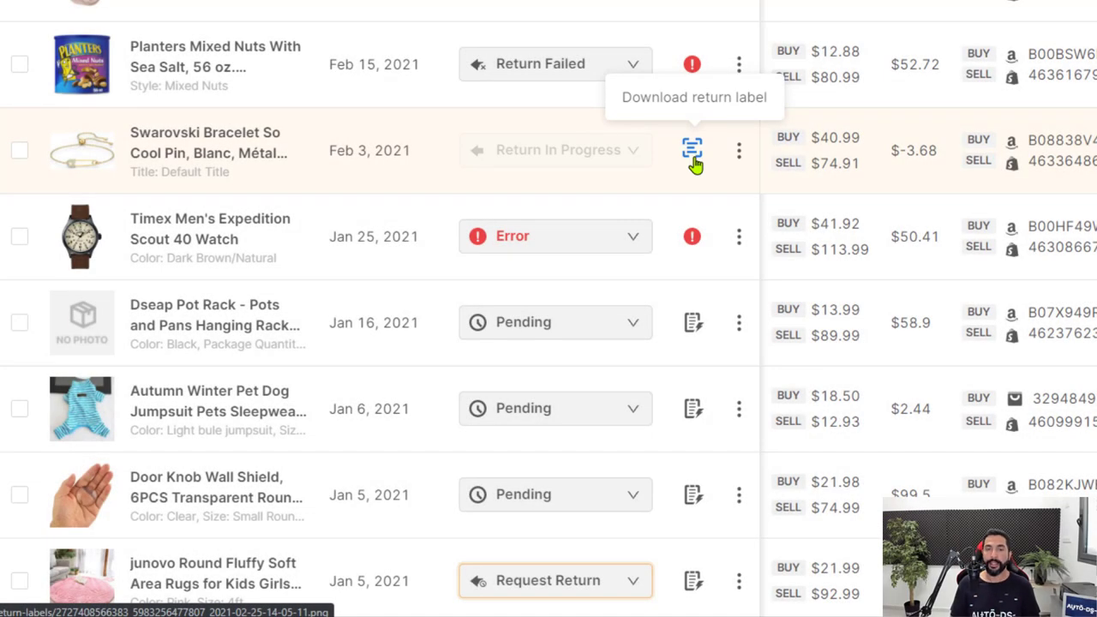
pyautogui.click(695, 162)
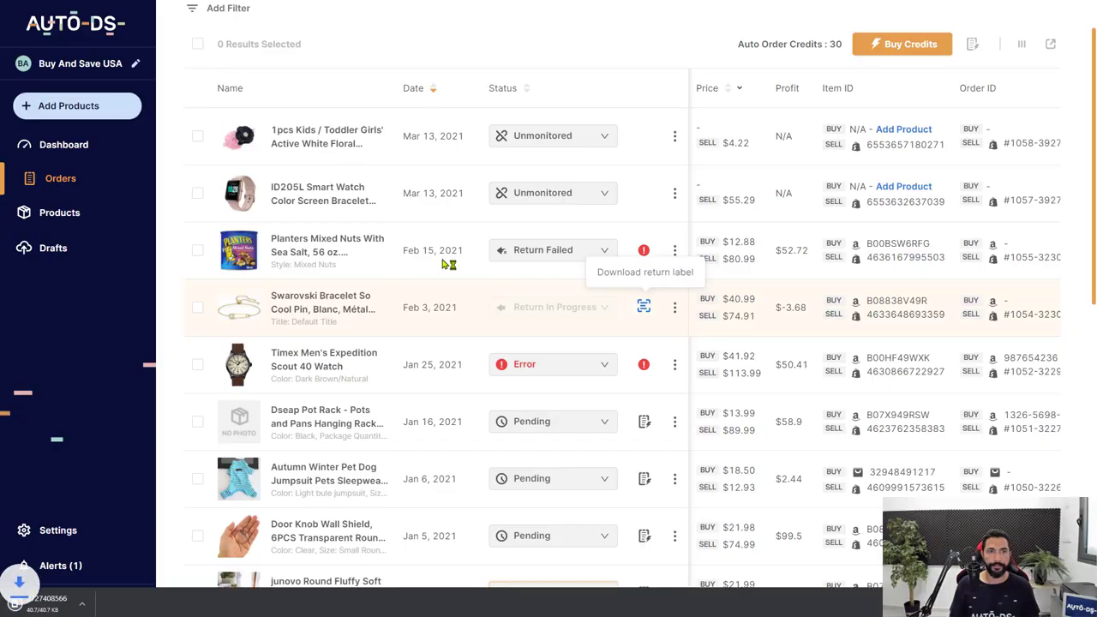
# Step: View the downloaded UPS Ground return label rotated upright in Photos, then close it
pyautogui.click(80, 608)
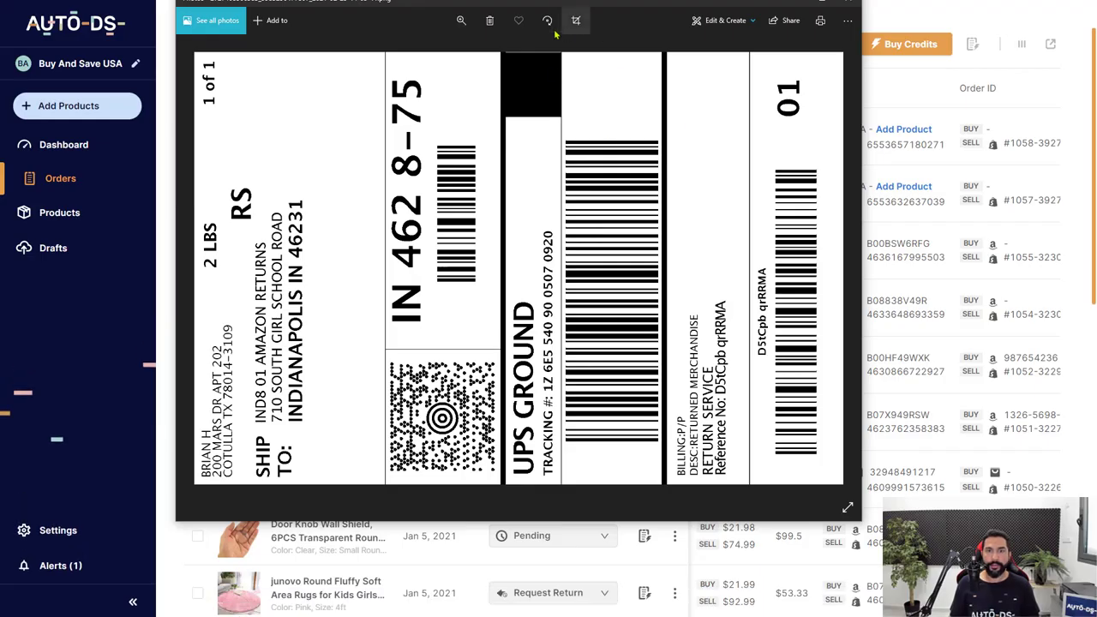
pyautogui.click(546, 20)
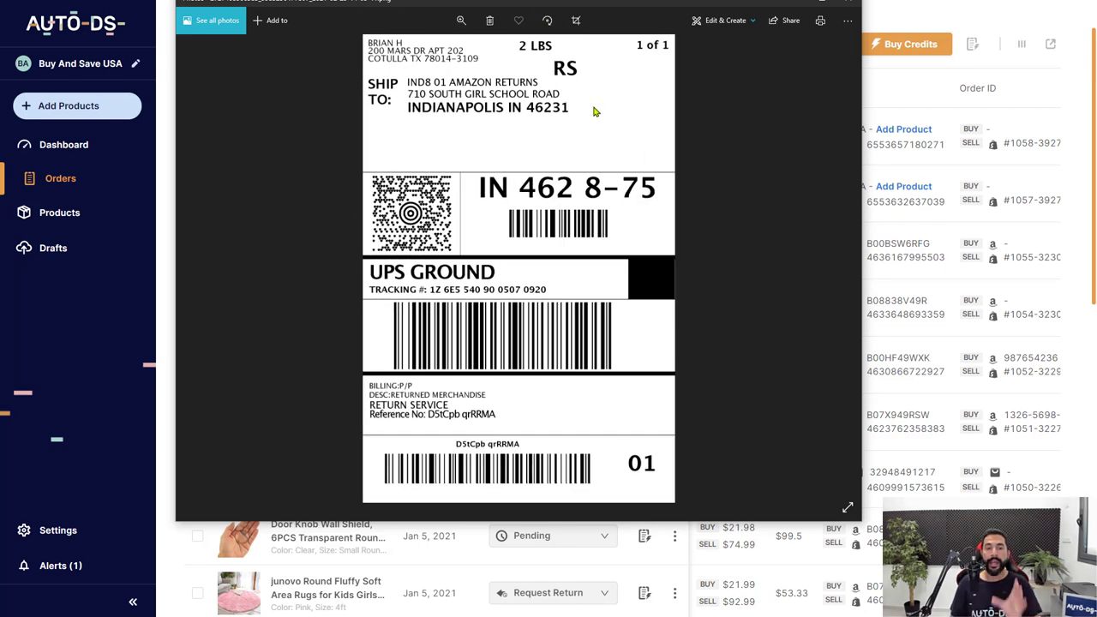
pyautogui.moveTo(591, 2); pyautogui.dragTo(647, 142)
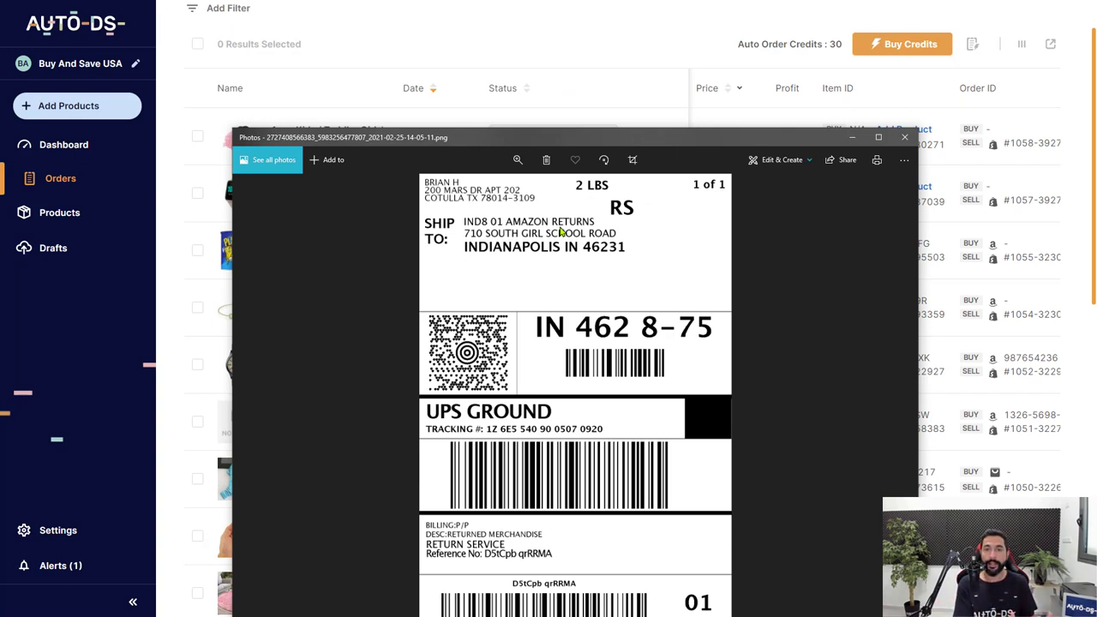
pyautogui.click(639, 49)
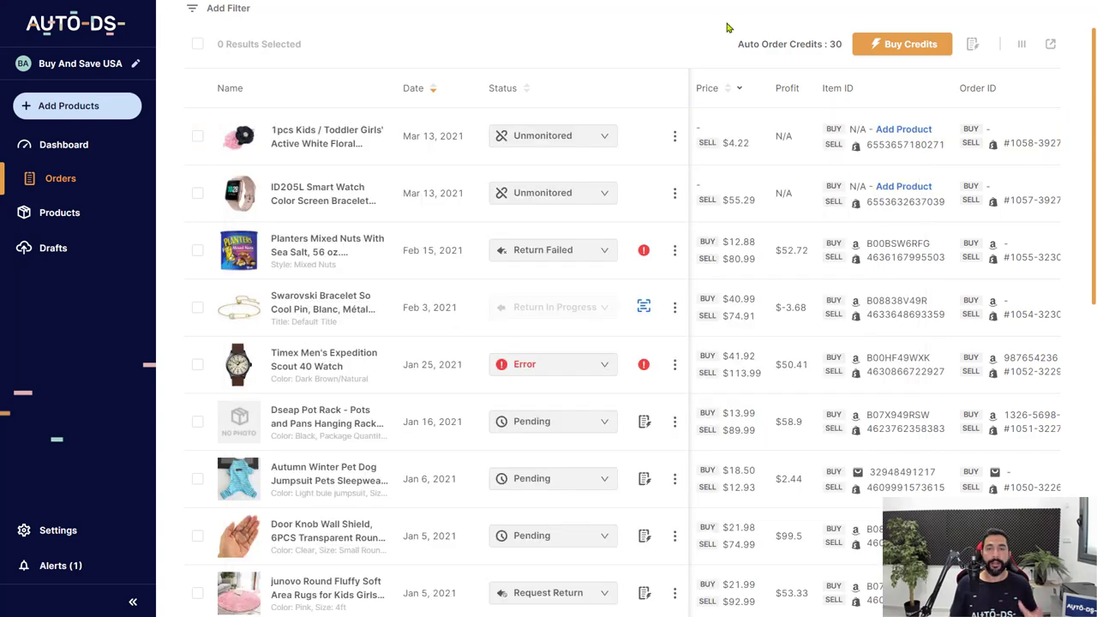
pyautogui.click(972, 44)
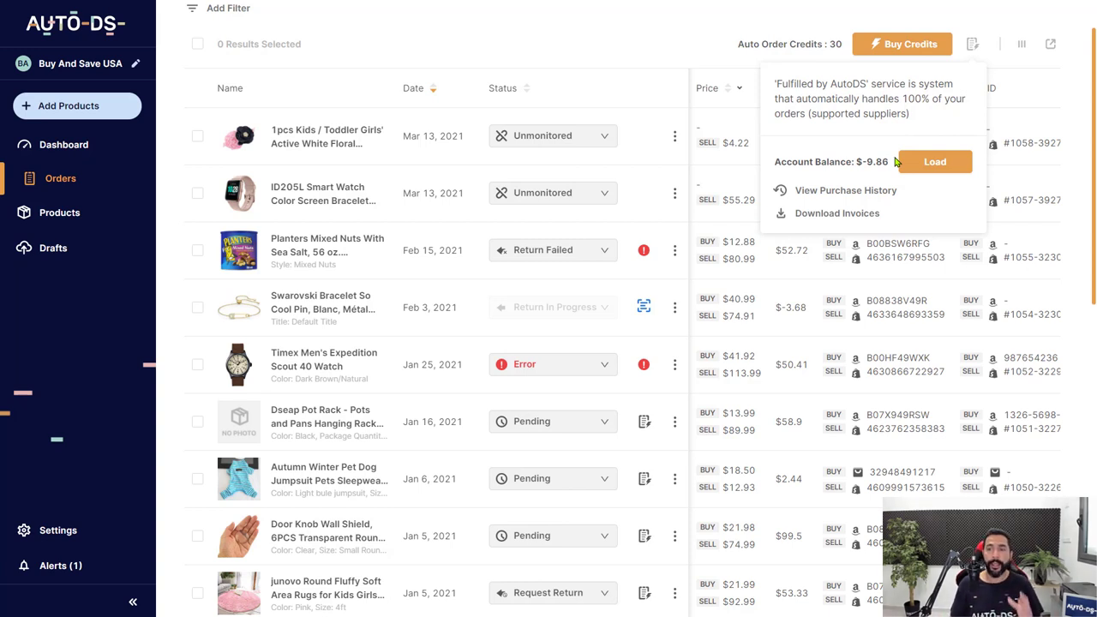
pyautogui.click(857, 199)
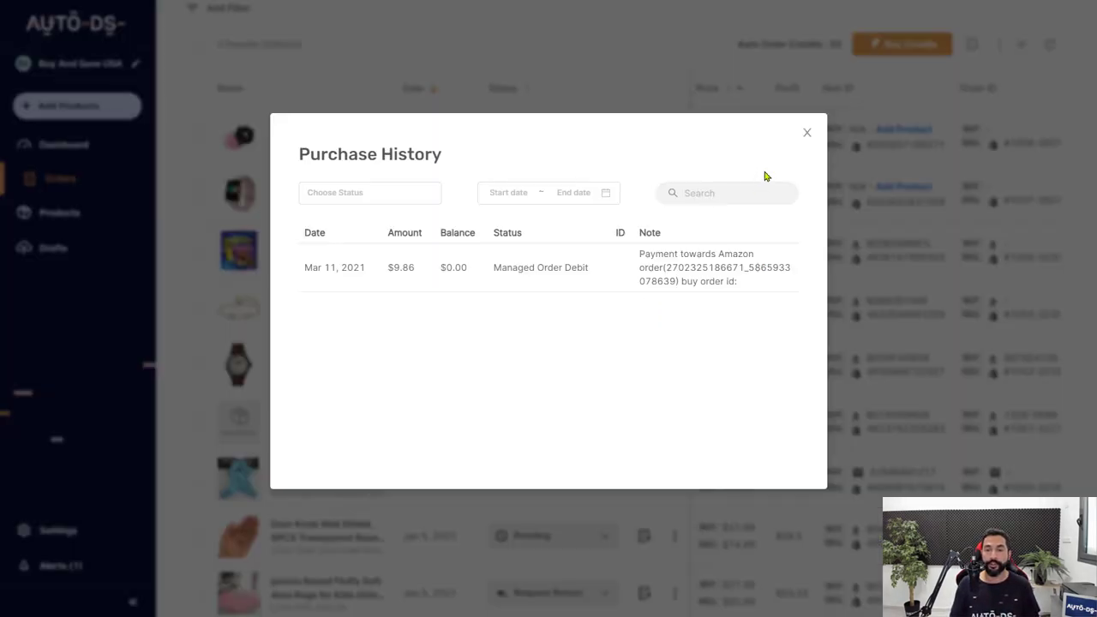
pyautogui.click(807, 132)
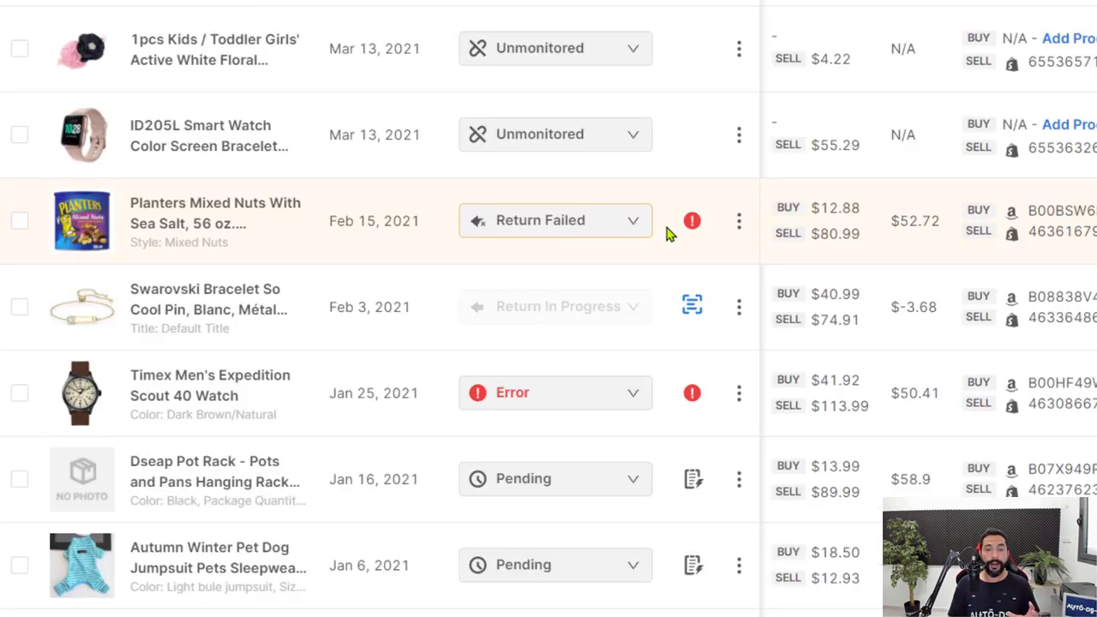
pyautogui.moveTo(692, 231)
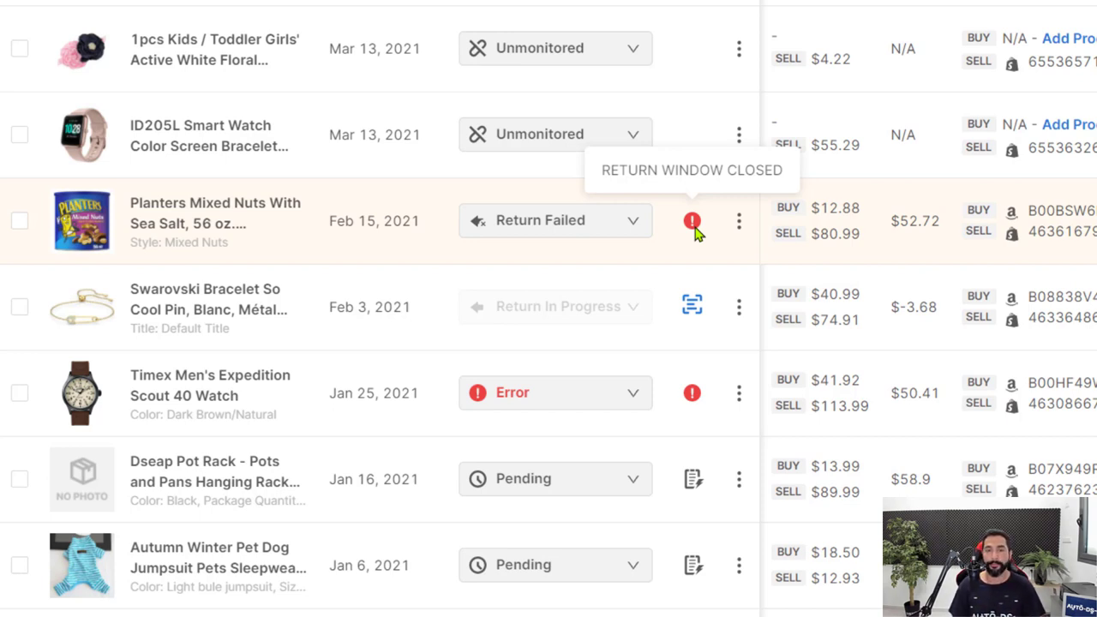
# Step: Download the return label for the Swarovski Bracelet order marked Return In Progress
pyautogui.scroll(-1, 694, 233)
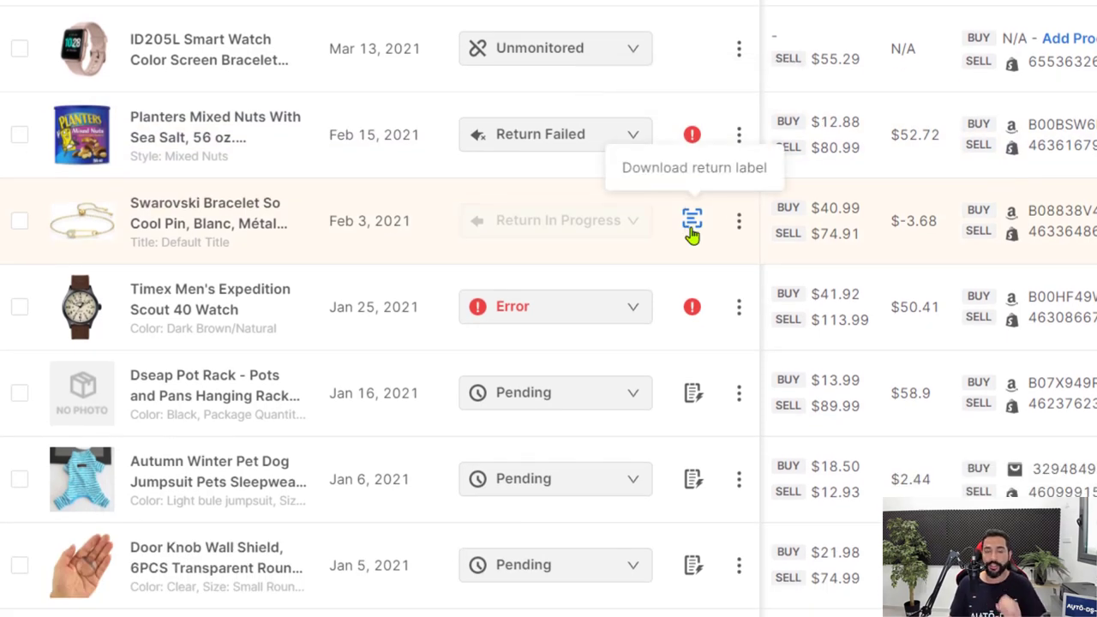
pyautogui.click(690, 220)
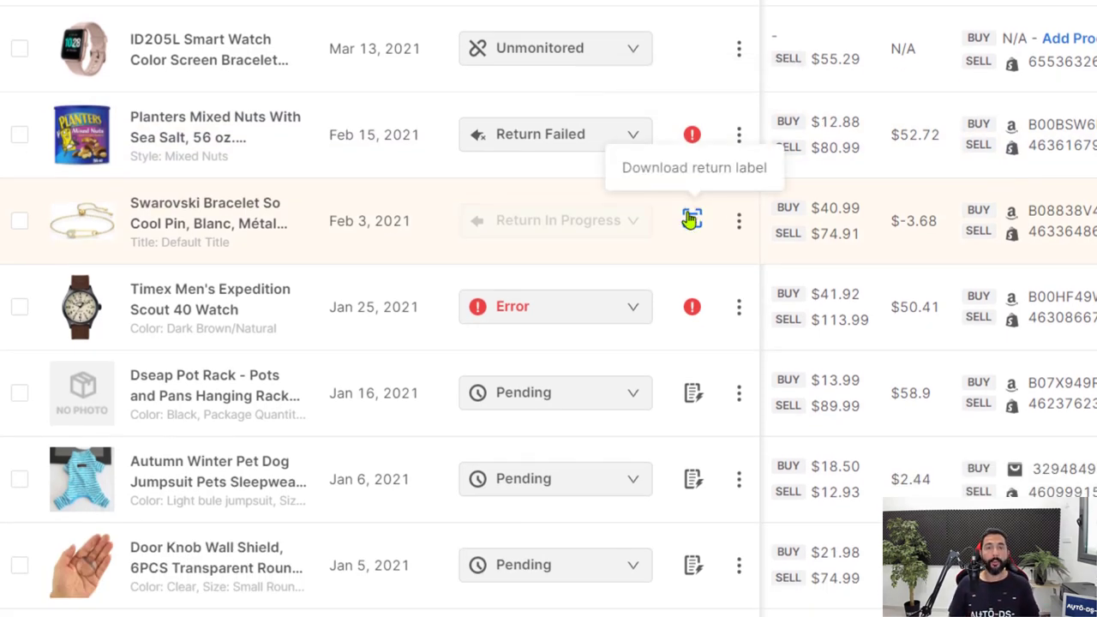